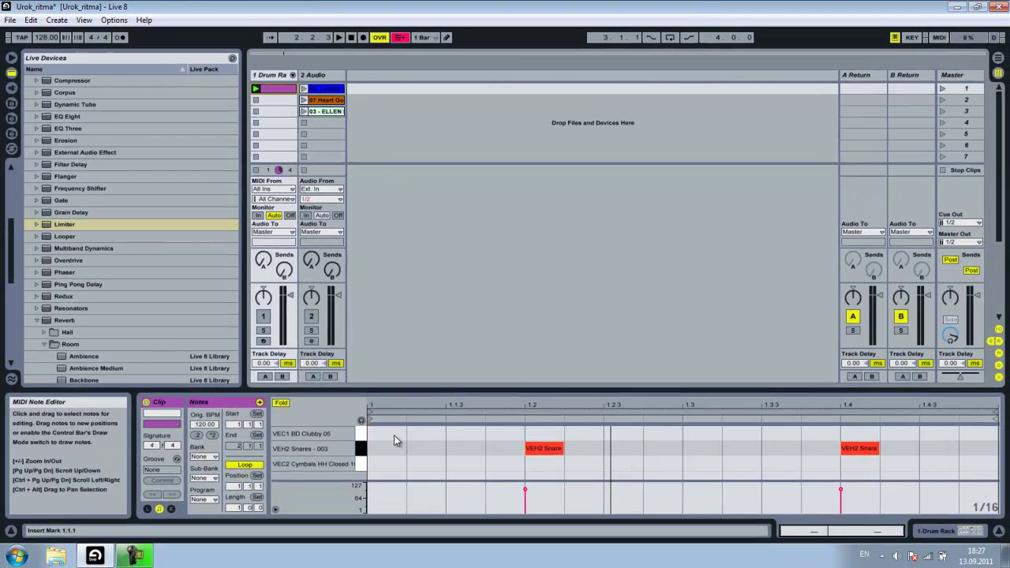
# Build a four-on-the-floor kick pattern: add VEC1 BD Clubby 05 on 1 and 1.3, and move both snare notes up to the kick row
pyautogui.doubleClick(395, 434)
pyautogui.moveTo(544, 449); pyautogui.dragTo(549, 440)
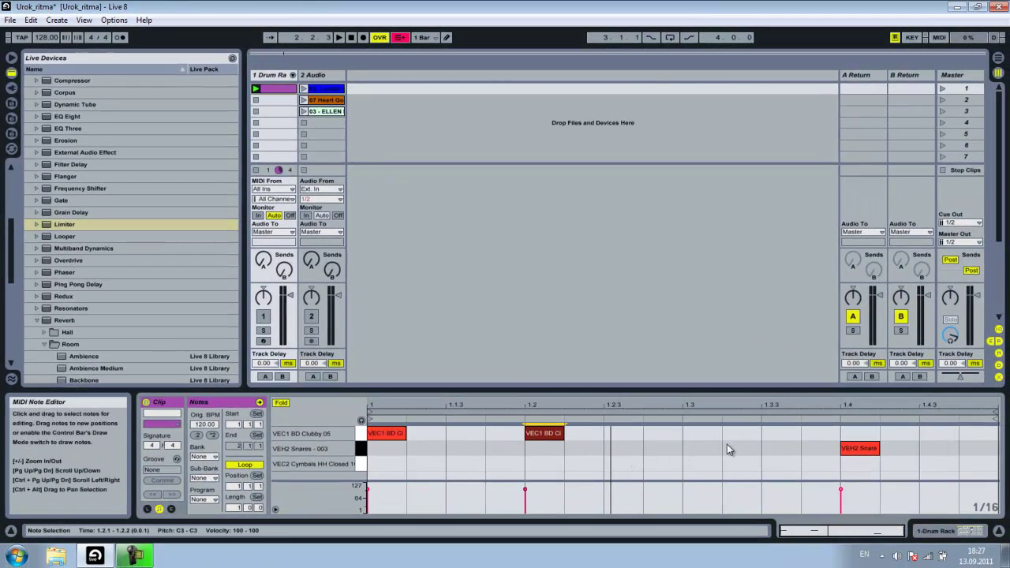
pyautogui.doubleClick(705, 434)
pyautogui.moveTo(846, 449); pyautogui.dragTo(844, 438)
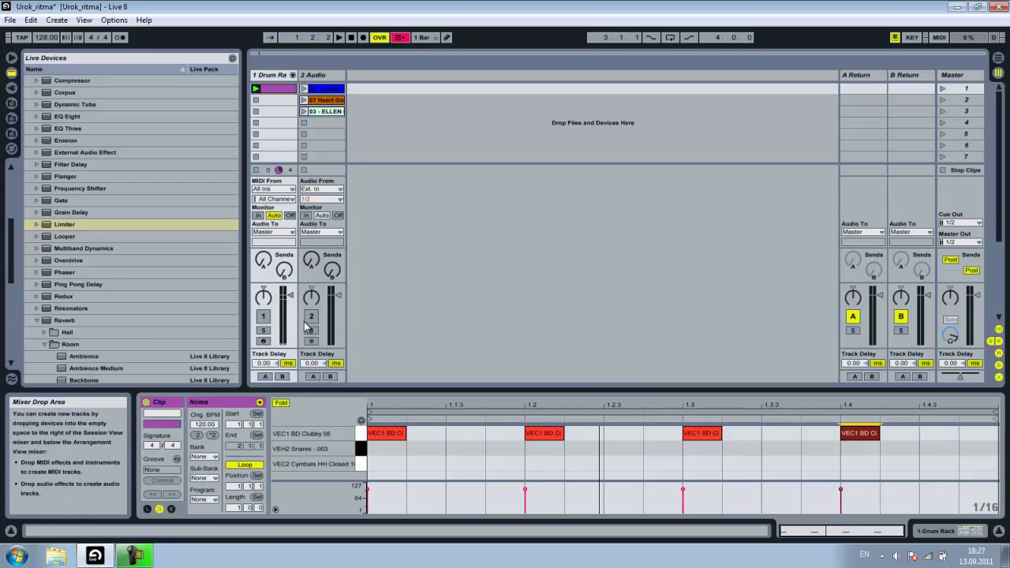
# Play back the kick loop, stop it, and add VEH2 Snares - 003 notes on beats 1.2 and 1.4
pyautogui.press('space')
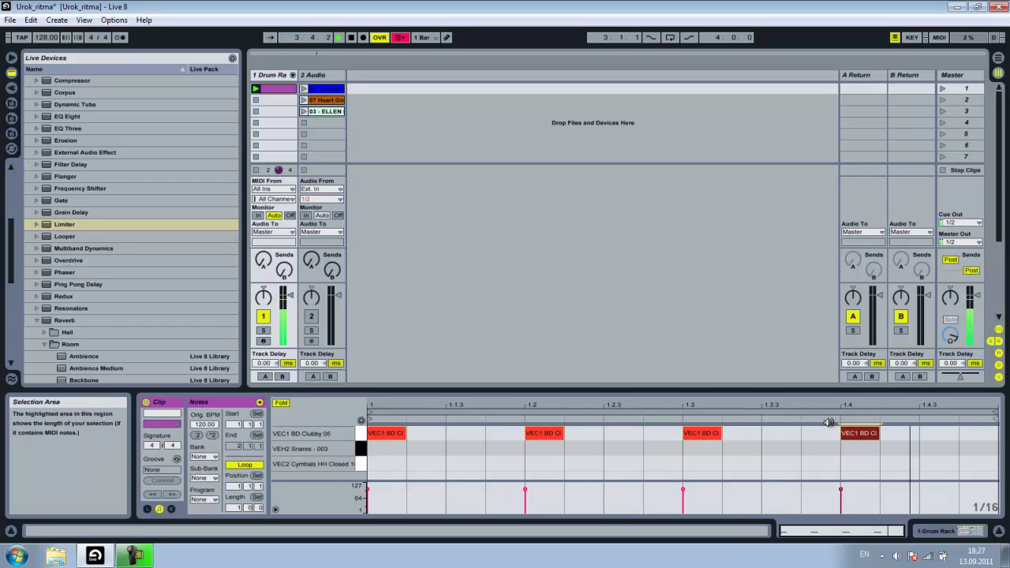
pyautogui.press('space')
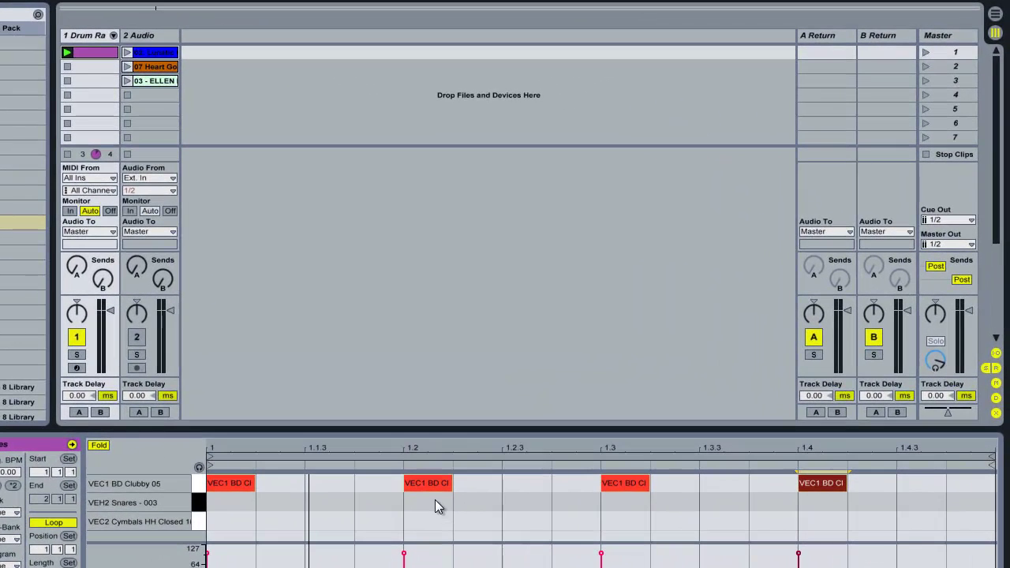
pyautogui.doubleClick(509, 471)
pyautogui.doubleClick(821, 502)
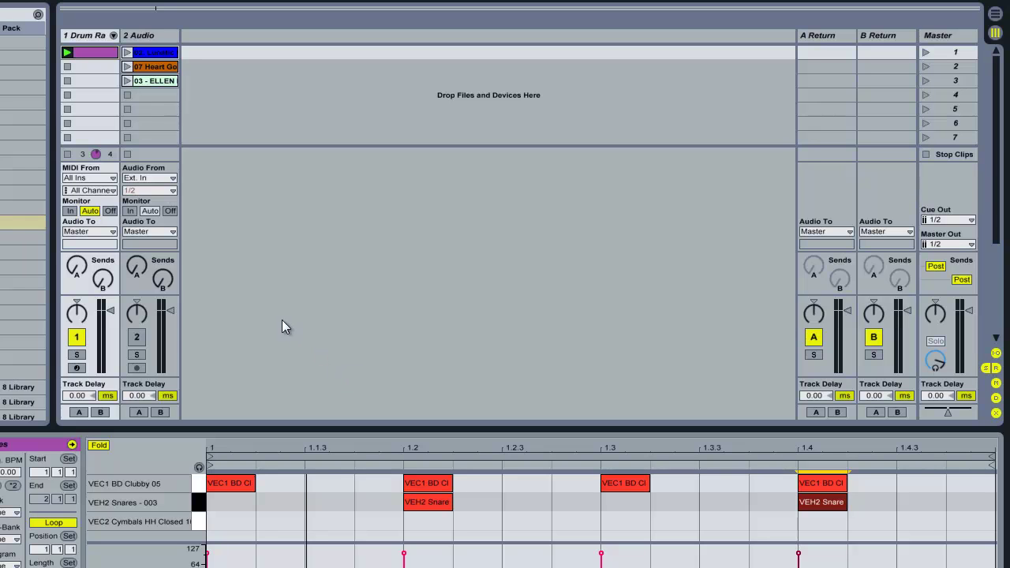
# Audition the 02. Lunatic Calm clip with the audio track enabled and the drum track muted
pyautogui.click(138, 337)
pyautogui.click(78, 339)
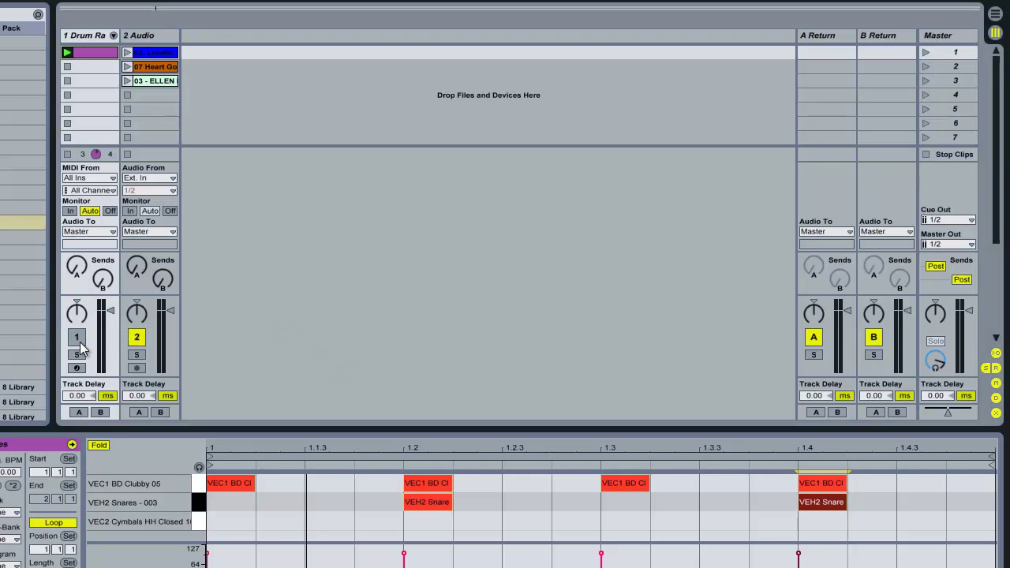
pyautogui.click(127, 53)
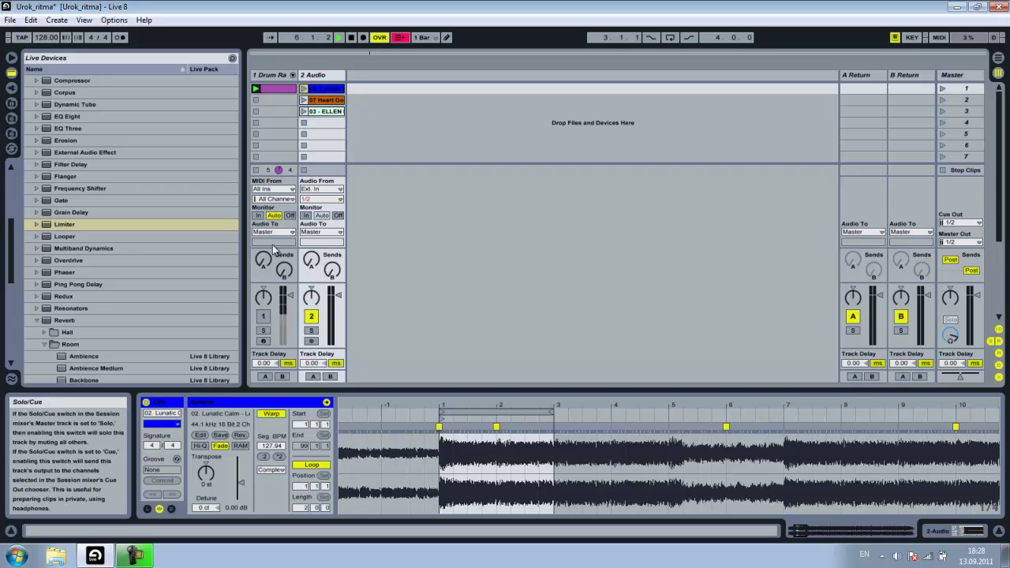
# Reactivate the drum track, display its clip's notes and launch the clip to hear the kick and snare pattern
pyautogui.click(255, 169)
pyautogui.click(267, 318)
pyautogui.click(276, 88)
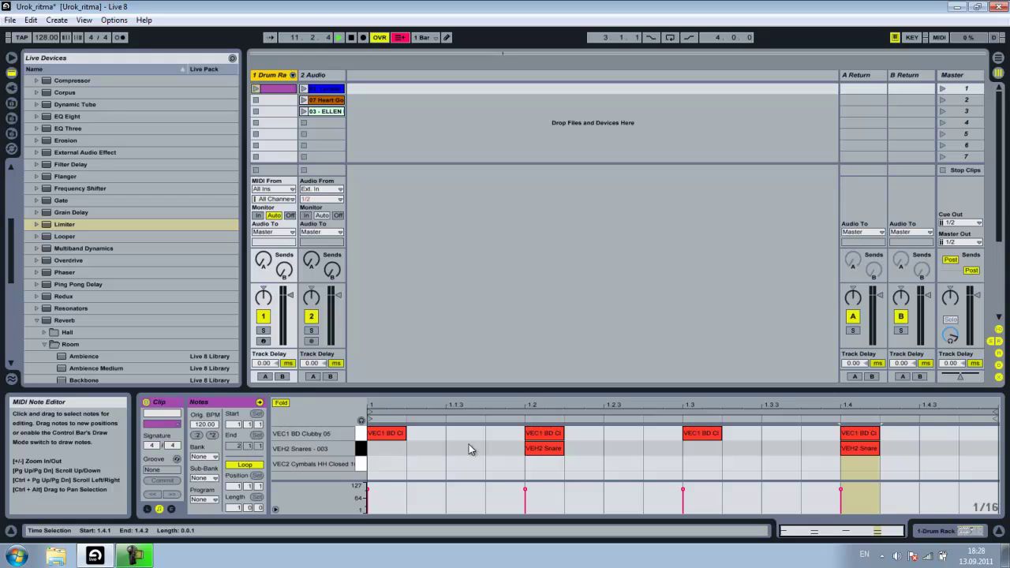
pyautogui.click(547, 448)
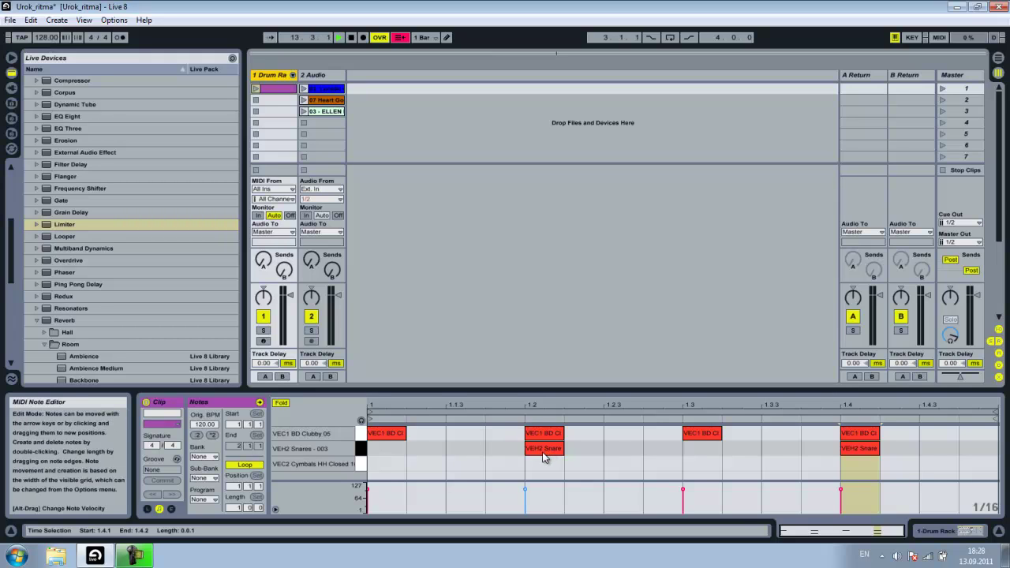
pyautogui.click(615, 497)
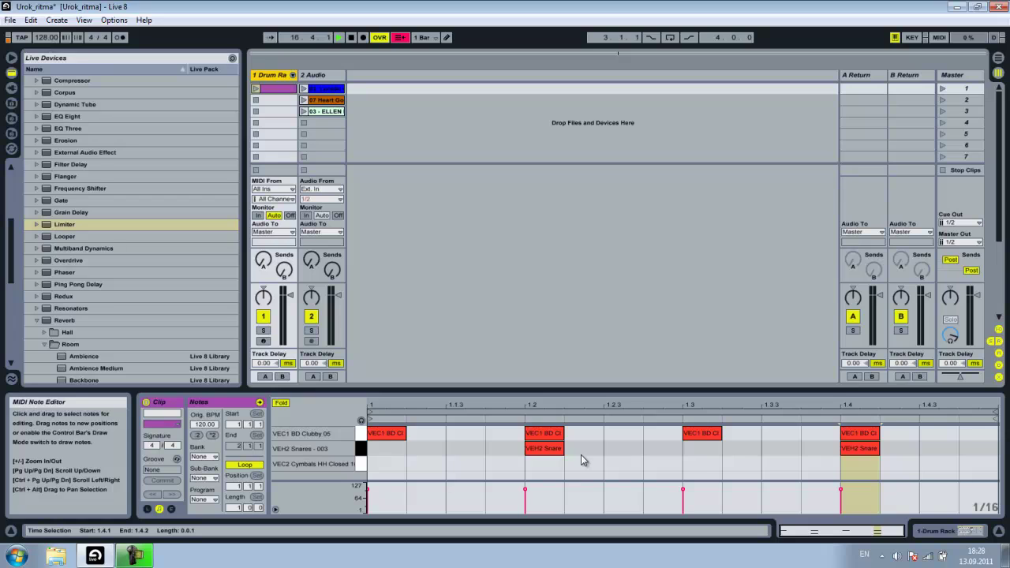
pyautogui.click(561, 449)
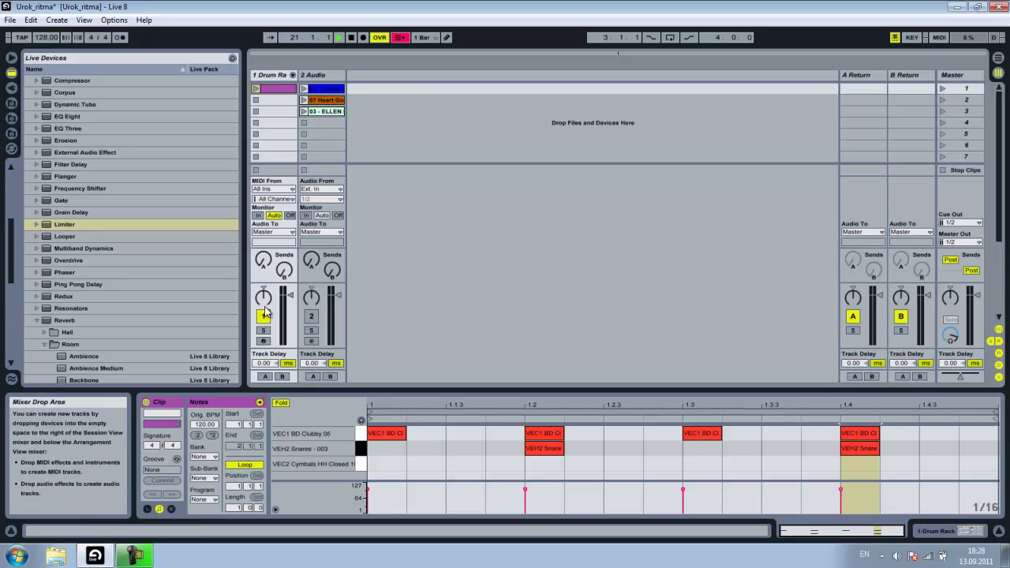
pyautogui.click(255, 88)
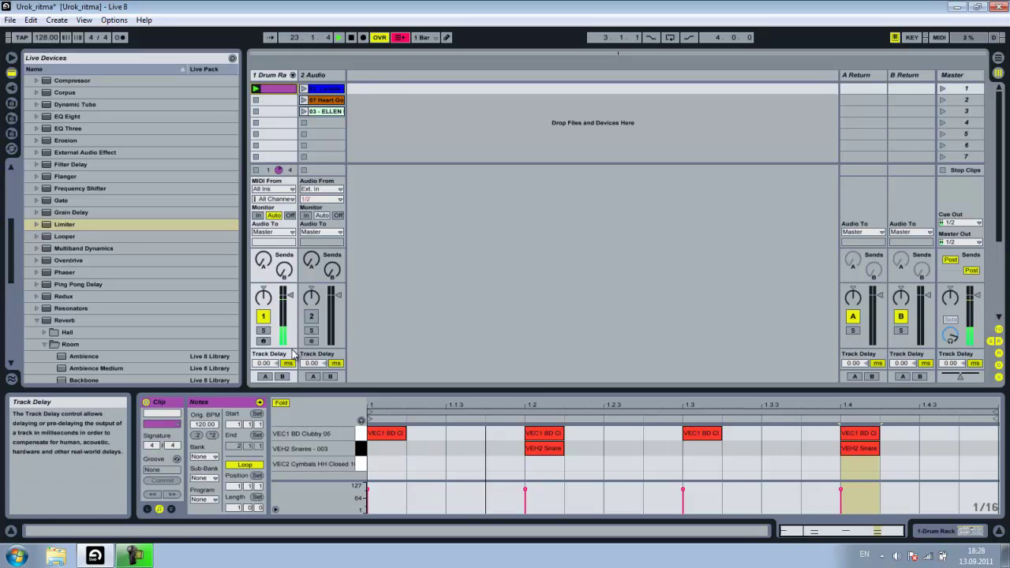
# Turn the beat into a broken rhythm by deleting the kicks on 1.2 and 1.4 and moving the 1.3 kick to 1.3.3, and play it
pyautogui.doubleClick(544, 433)
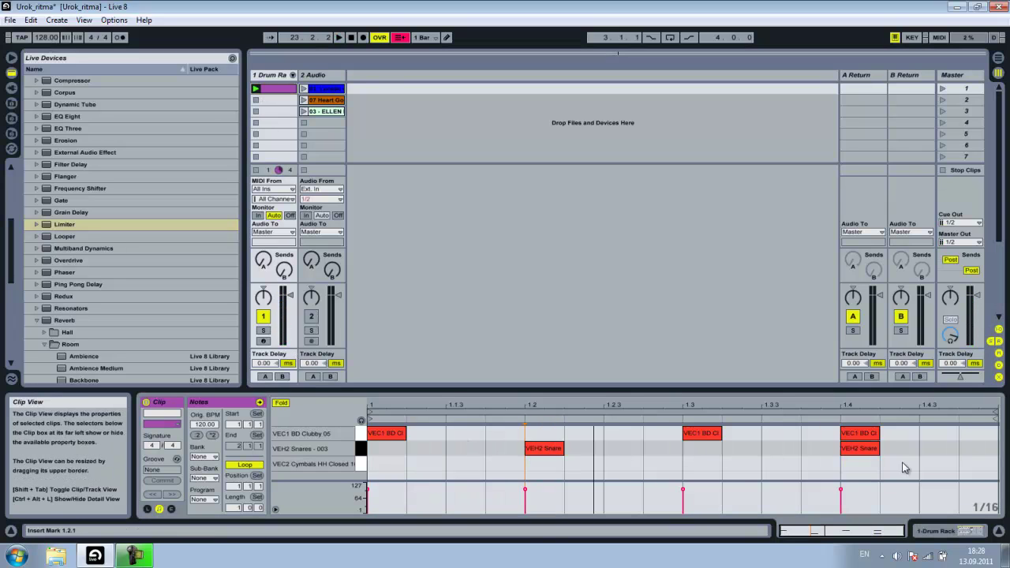
pyautogui.doubleClick(861, 433)
pyautogui.moveTo(702, 435); pyautogui.dragTo(782, 435)
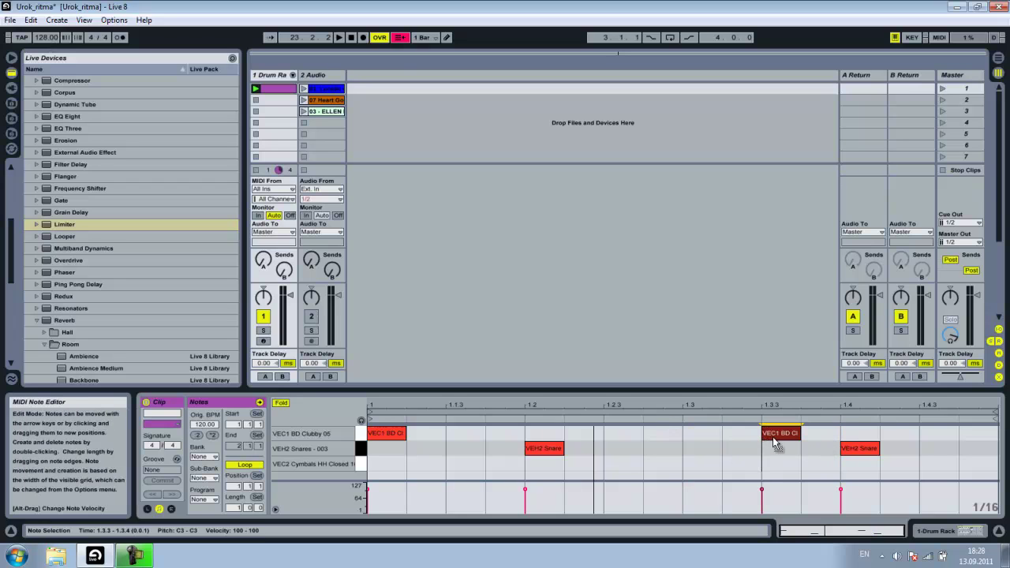
pyautogui.click(646, 420)
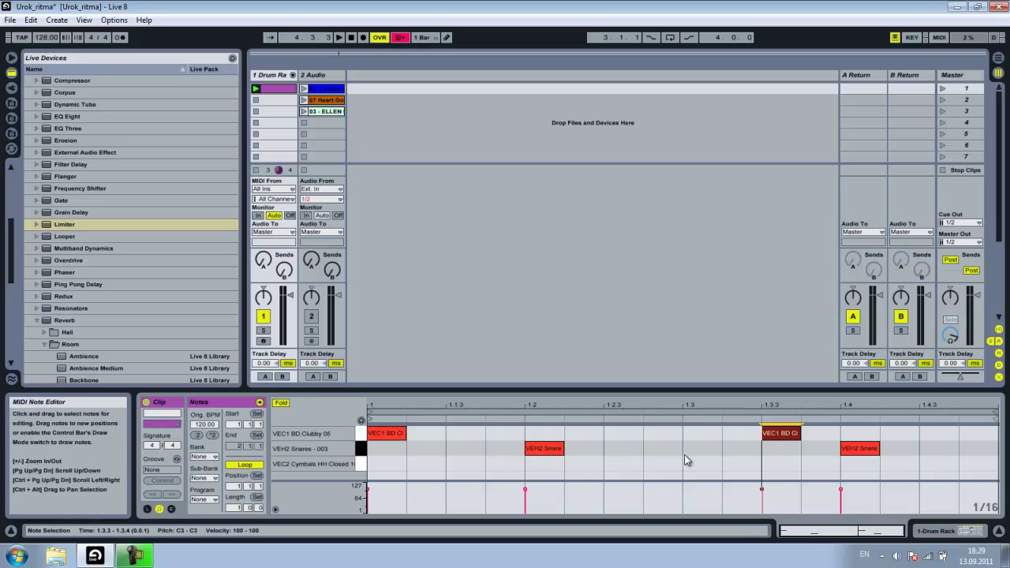
pyautogui.press('space')
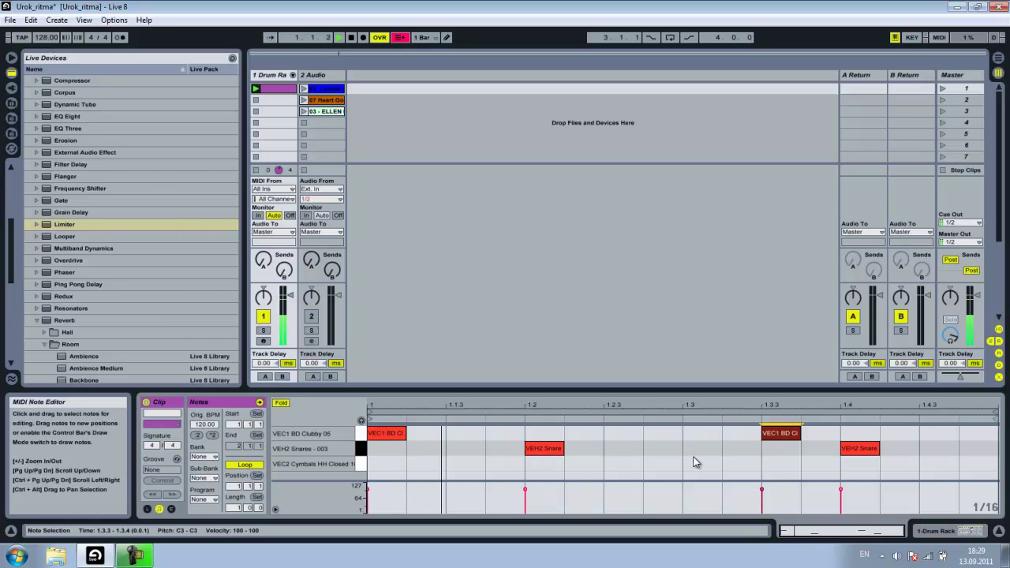
# Add extra kick notes at 1.1.3 and 1.2.4 while the loop plays
pyautogui.moveTo(395, 434); pyautogui.dragTo(474, 441)
pyautogui.doubleClick(623, 433)
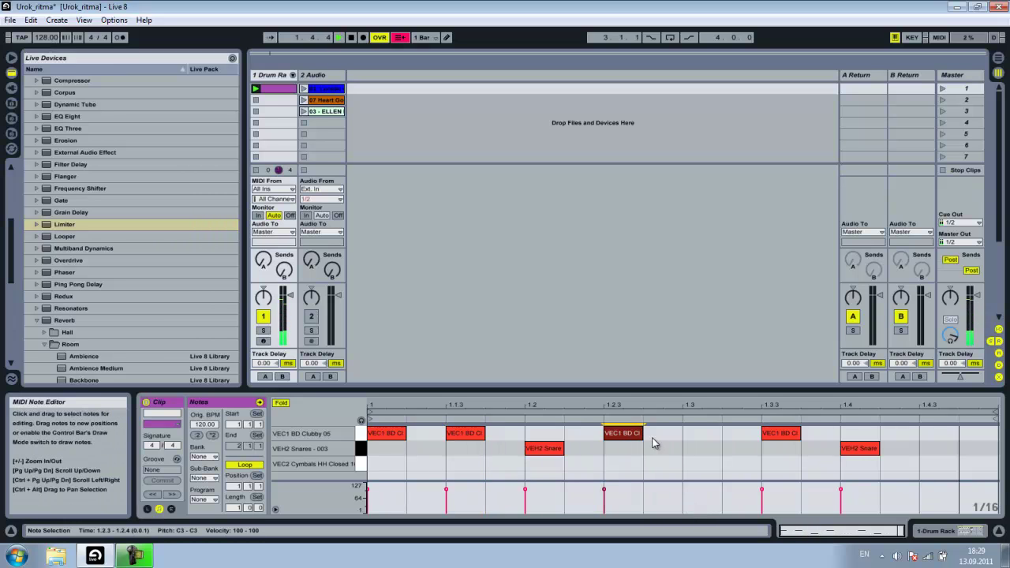
pyautogui.moveTo(632, 444)
pyautogui.mouseDown()
pyautogui.moveTo(702, 439)
pyautogui.moveTo(663, 434)
pyautogui.mouseUp()
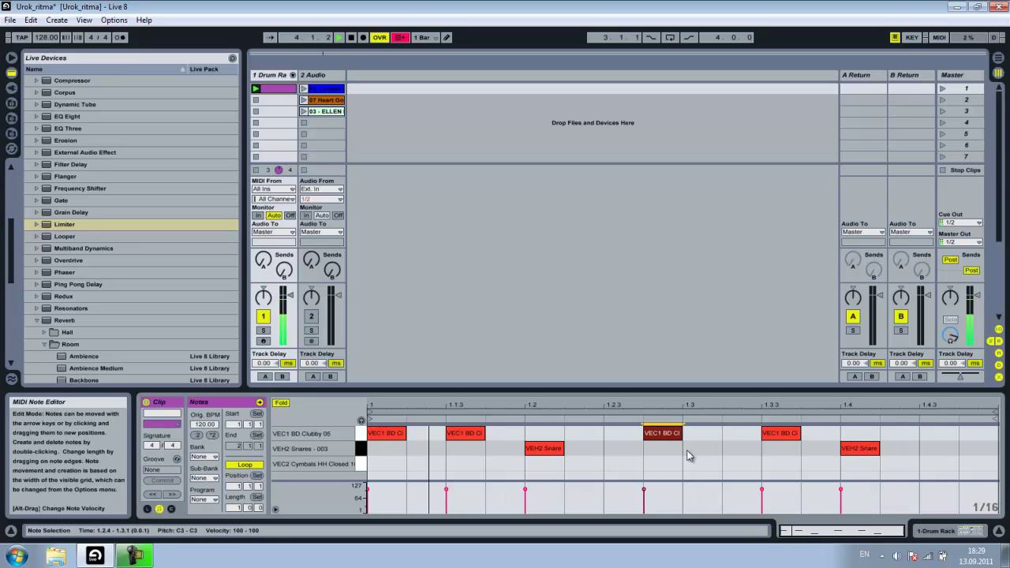
# Vary the kick pattern by deleting the 1.1.3 kick, shifting the 1.2.4 kick to 1.2.3 and the 1.3.3 kick to 1.4.3
pyautogui.doubleClick(464, 434)
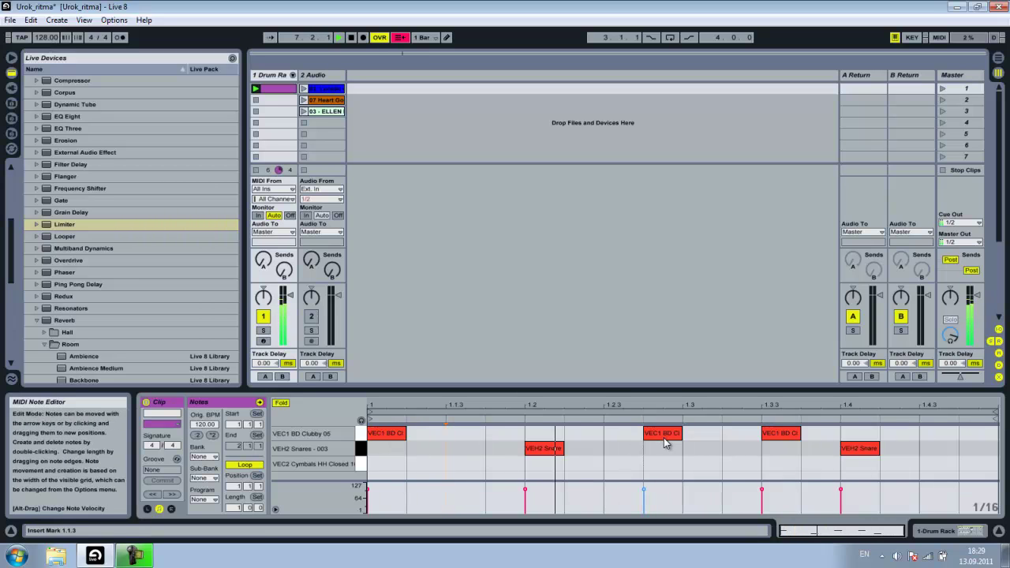
pyautogui.moveTo(670, 442); pyautogui.dragTo(600, 442)
pyautogui.press('Left')
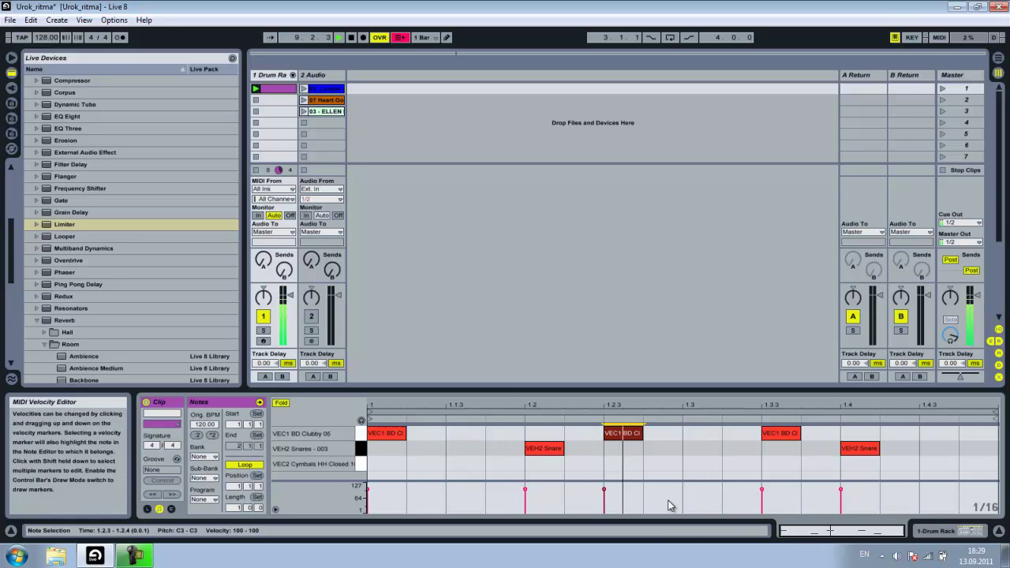
pyautogui.moveTo(781, 440); pyautogui.dragTo(922, 439)
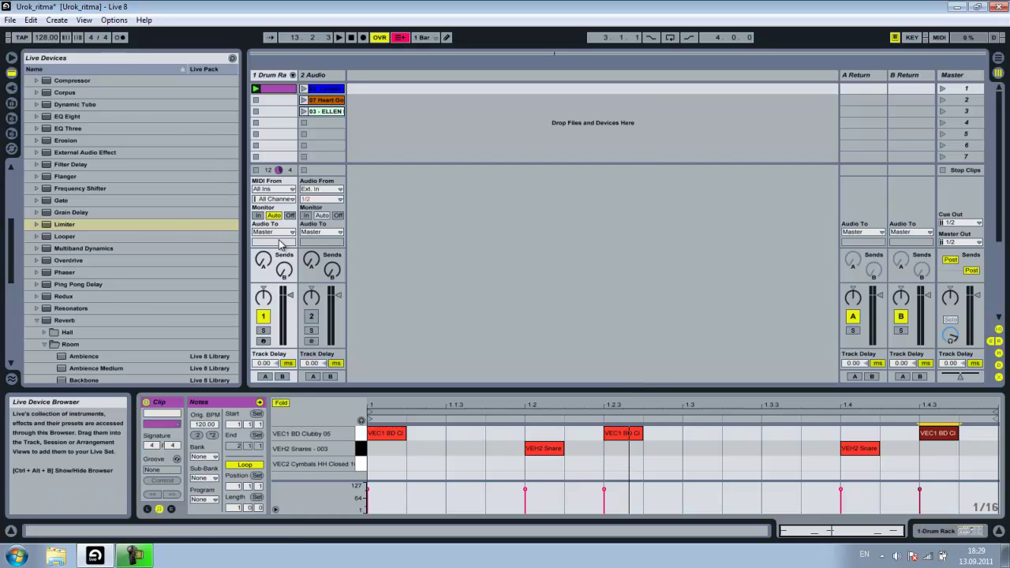
# Restore the four-on-the-floor beat by moving the offbeat kicks to 1.2 and 1.4 and adding a kick on 1.3
pyautogui.moveTo(630, 435); pyautogui.dragTo(555, 444)
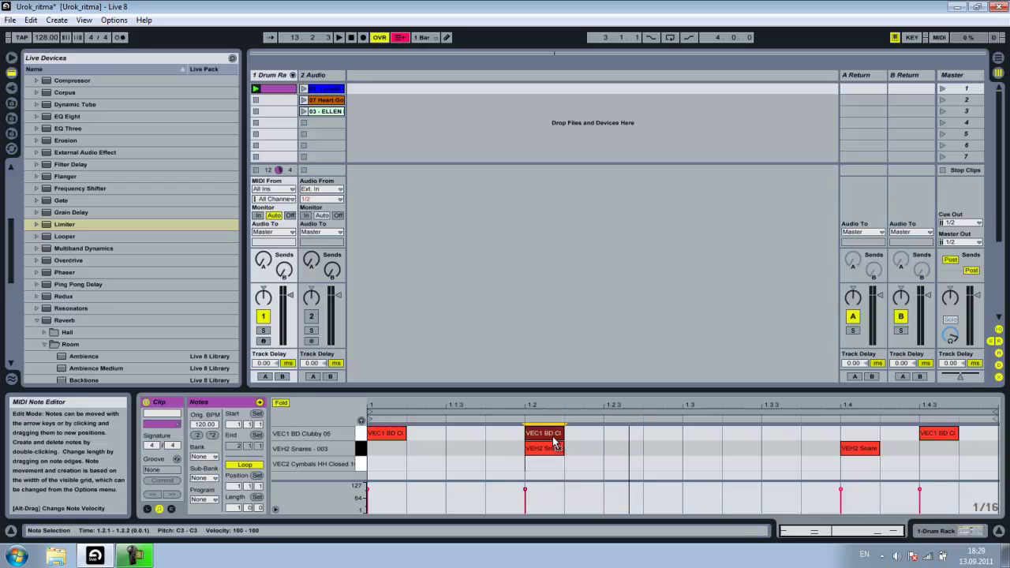
pyautogui.doubleClick(716, 433)
pyautogui.moveTo(947, 435); pyautogui.dragTo(868, 442)
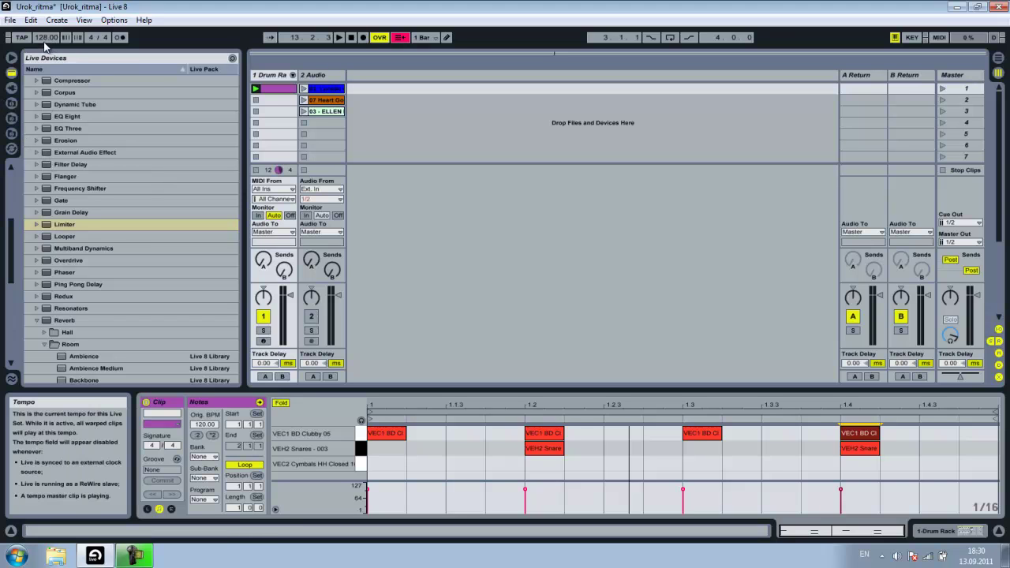
# Set the tempo to 171 BPM and make a broken beat by deleting the kicks on 1.2 and 1.4 and moving the 1.3 kick to 1.3.3
pyautogui.moveTo(45, 45); pyautogui.dragTo(43, 40)
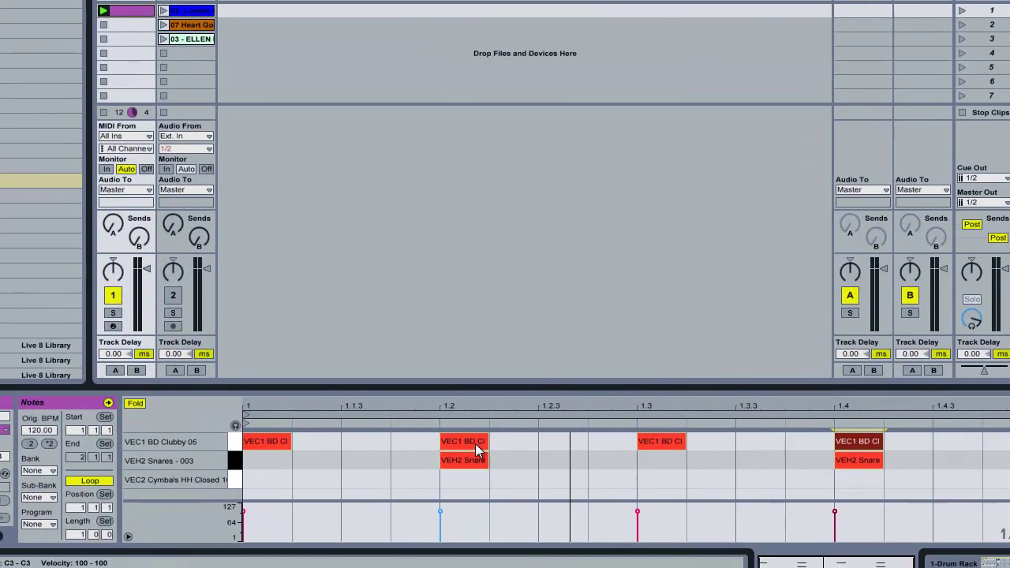
pyautogui.moveTo(679, 541); pyautogui.dragTo(800, 424)
pyautogui.doubleClick(813, 425)
pyautogui.moveTo(632, 425); pyautogui.dragTo(727, 416)
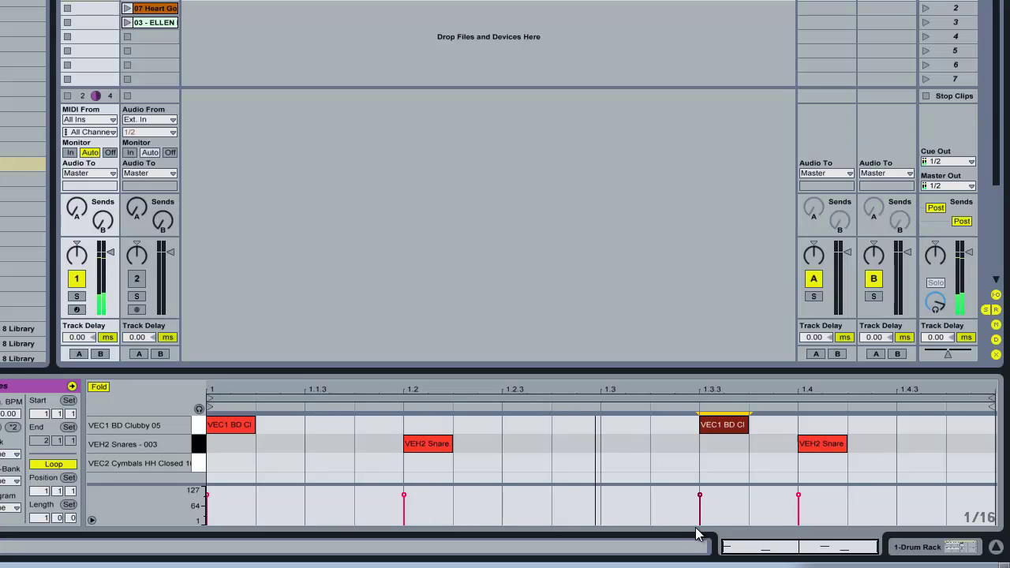
pyautogui.click(424, 444)
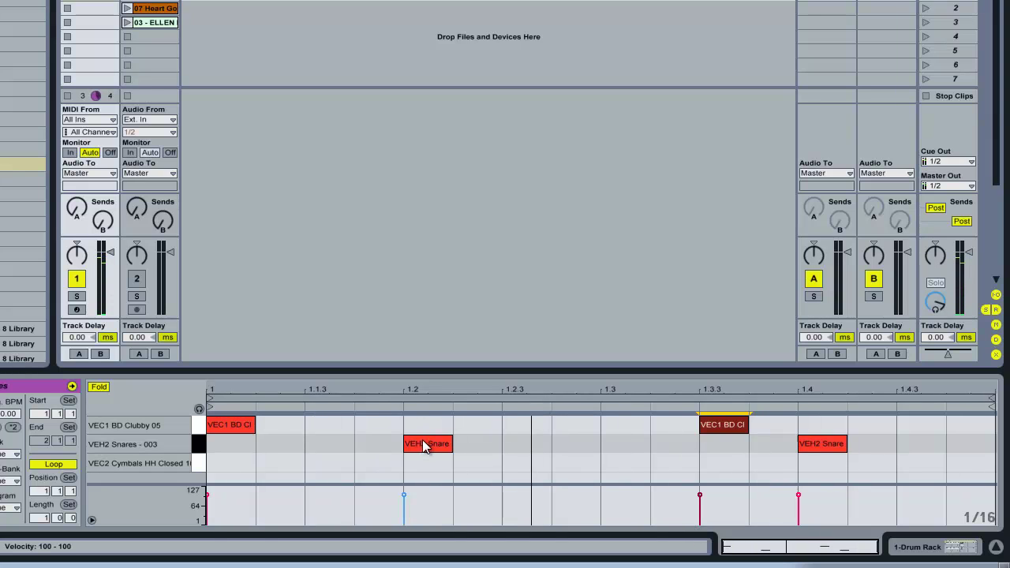
pyautogui.click(765, 463)
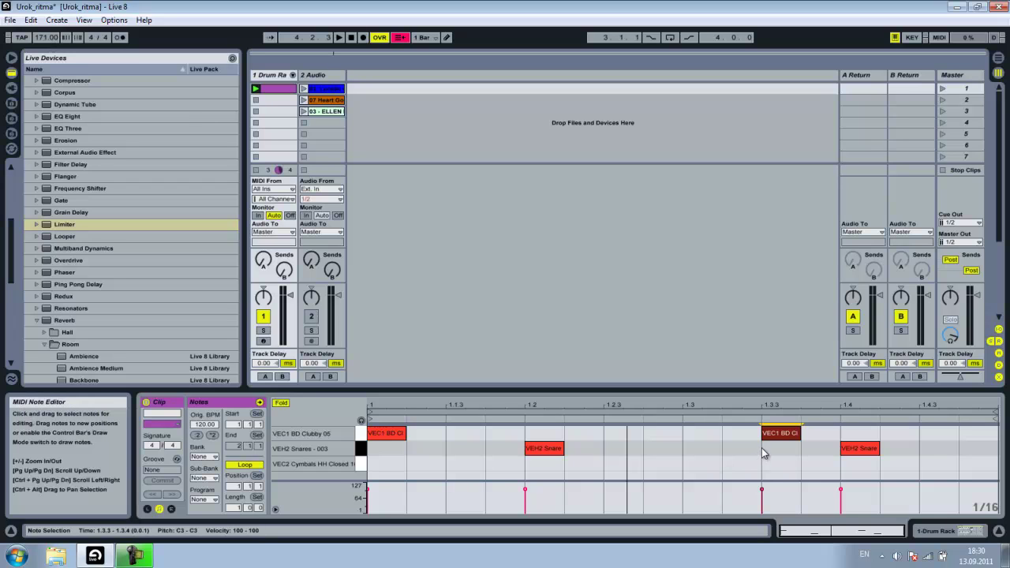
# Set the tempo to 90 BPM, play the loop and add a kick at 1.2.4
pyautogui.click(40, 45)
pyautogui.write('69')
pyautogui.press('Return')
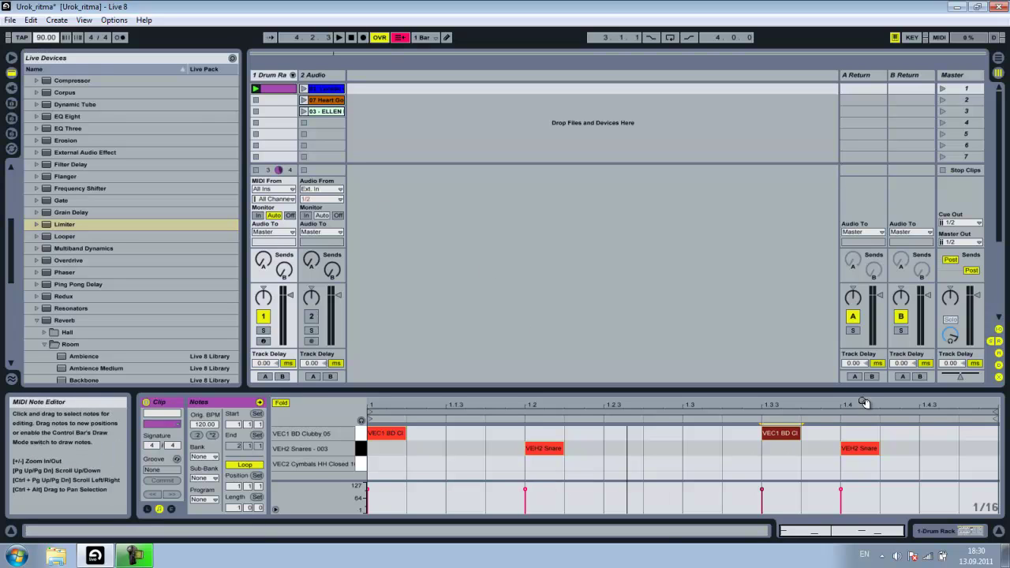
pyautogui.press('space')
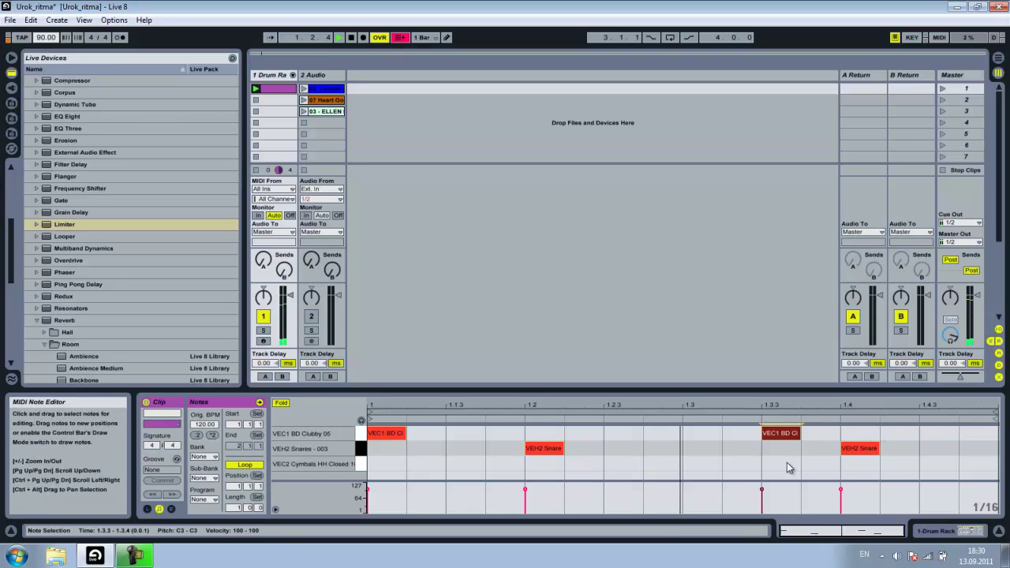
pyautogui.doubleClick(663, 433)
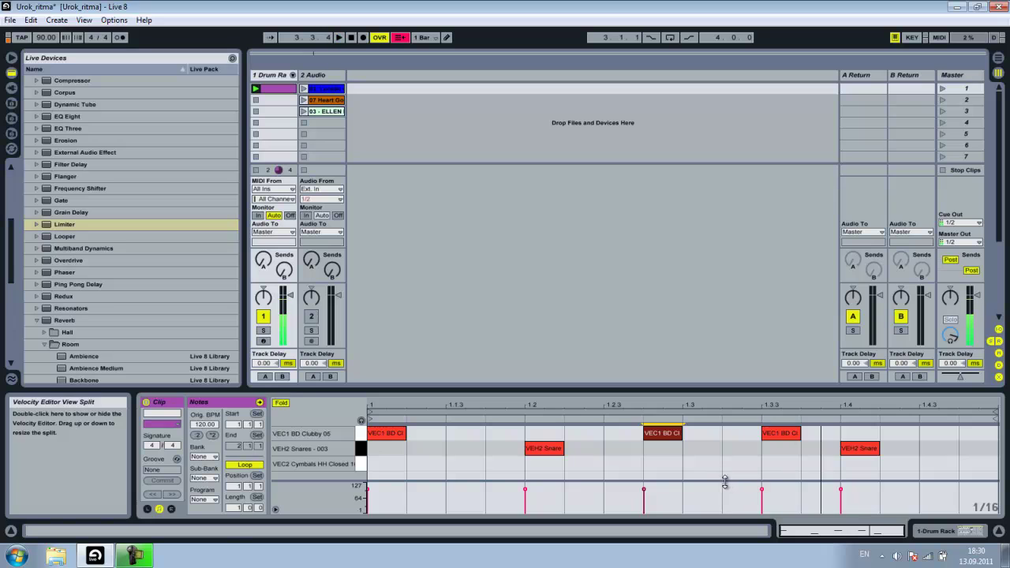
pyautogui.press('space')
# Simplify the slow beat by deleting the 1.3.3 kick and moving the 1.2.4 kick to 1.3
pyautogui.click(789, 438)
pyautogui.doubleClick(763, 436)
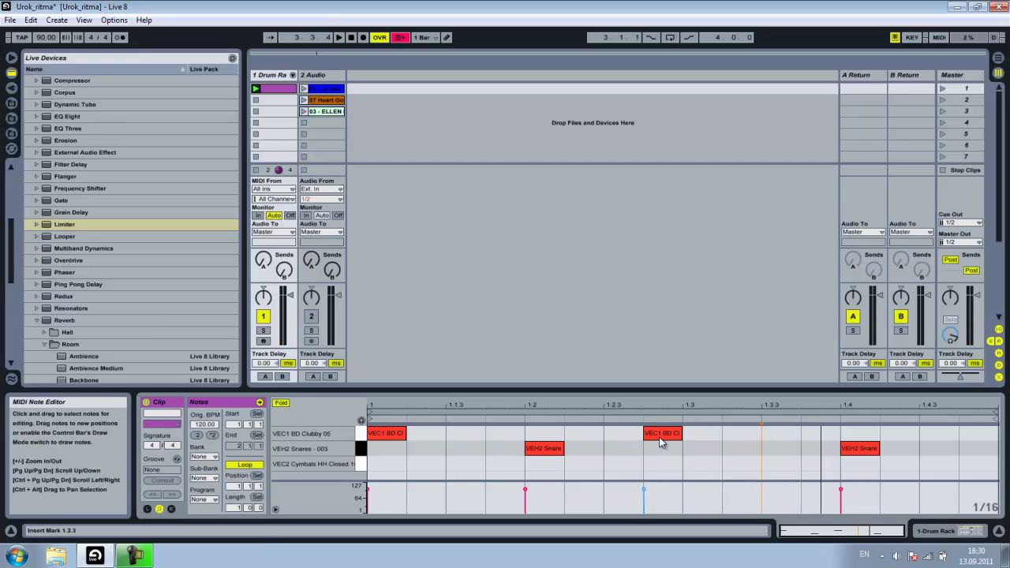
pyautogui.moveTo(660, 441); pyautogui.dragTo(699, 440)
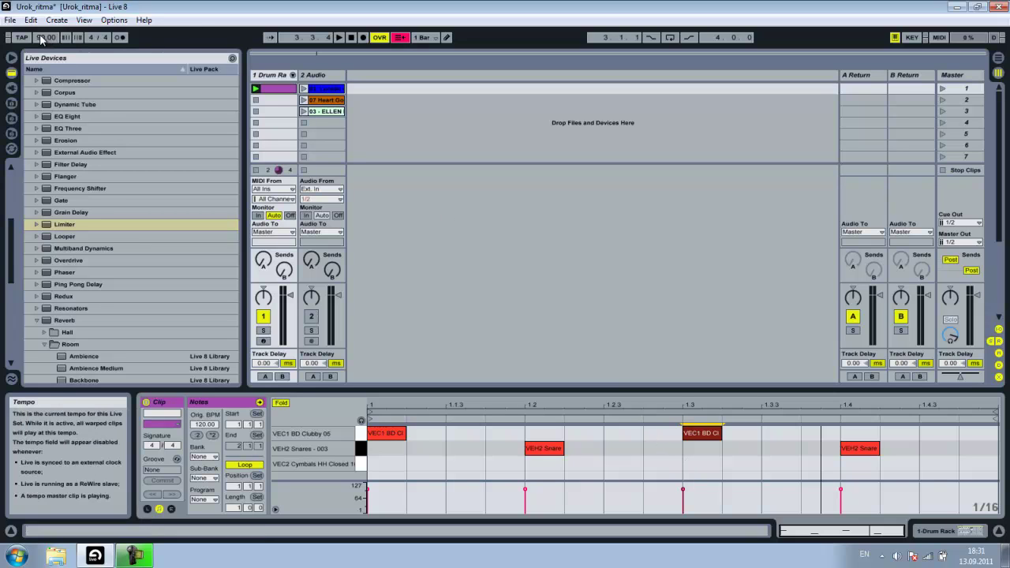
pyautogui.moveTo(41, 40); pyautogui.dragTo(50, 48)
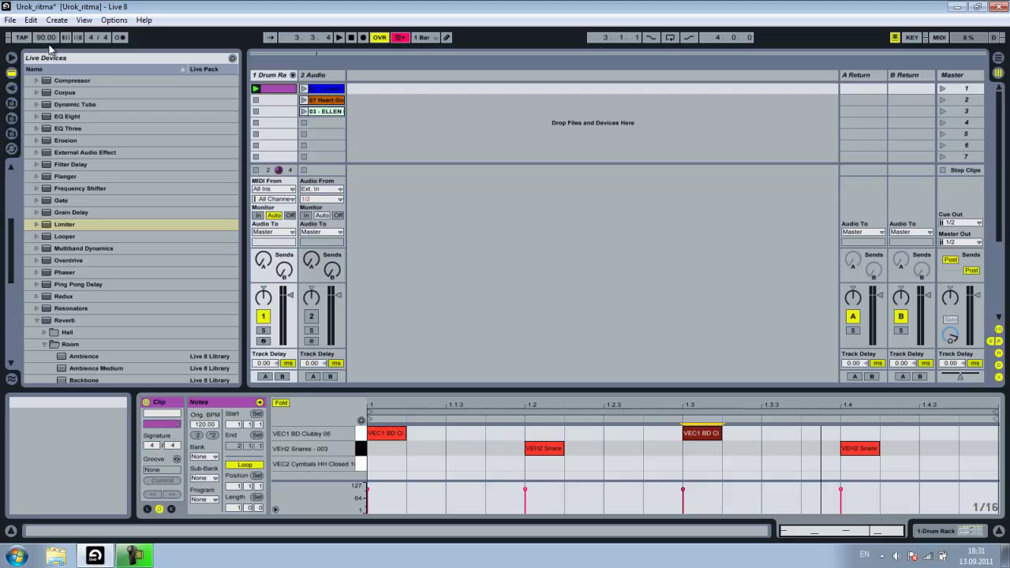
# Delete the kick notes on 1 and 1.3, leaving only the snares in the drum clip
pyautogui.doubleClick(389, 434)
pyautogui.doubleClick(706, 434)
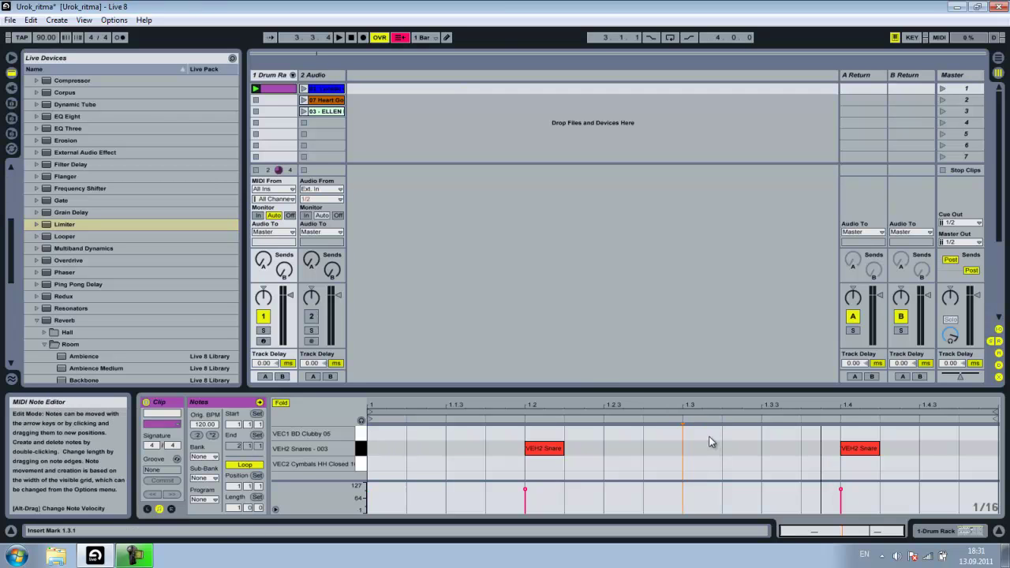
# Mute the drum track, enable the audio track and launch the 02. Lunatic Calm clip at 90 BPM
pyautogui.click(330, 90)
pyautogui.click(265, 330)
pyautogui.click(303, 89)
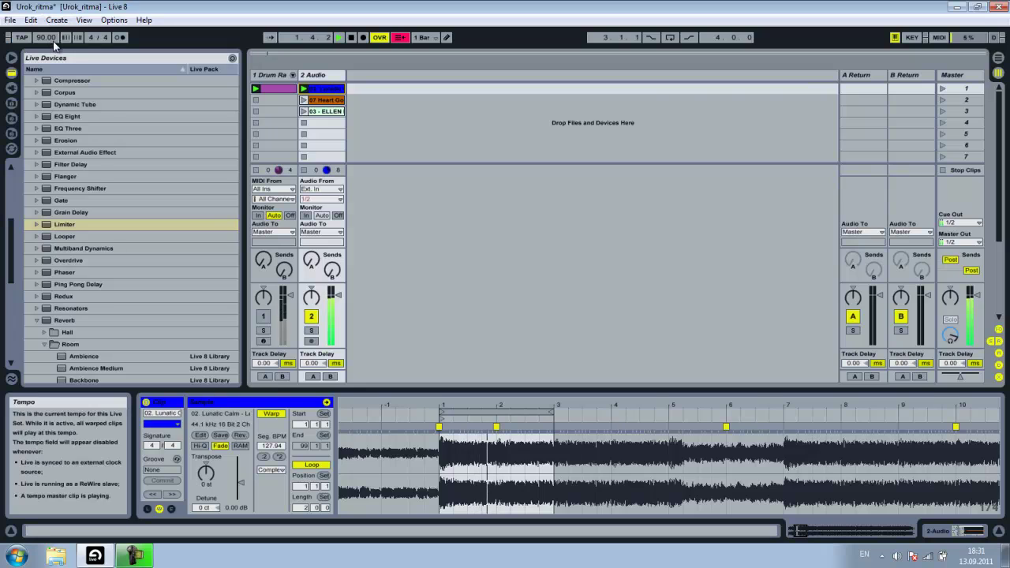
# Set the tempo to 128 BPM, play the 02. Lunatic Calm clip at that speed, and stop playback
pyautogui.click(45, 40)
pyautogui.press('space')
pyautogui.write('12')
pyautogui.press('Return')
pyautogui.press('space')
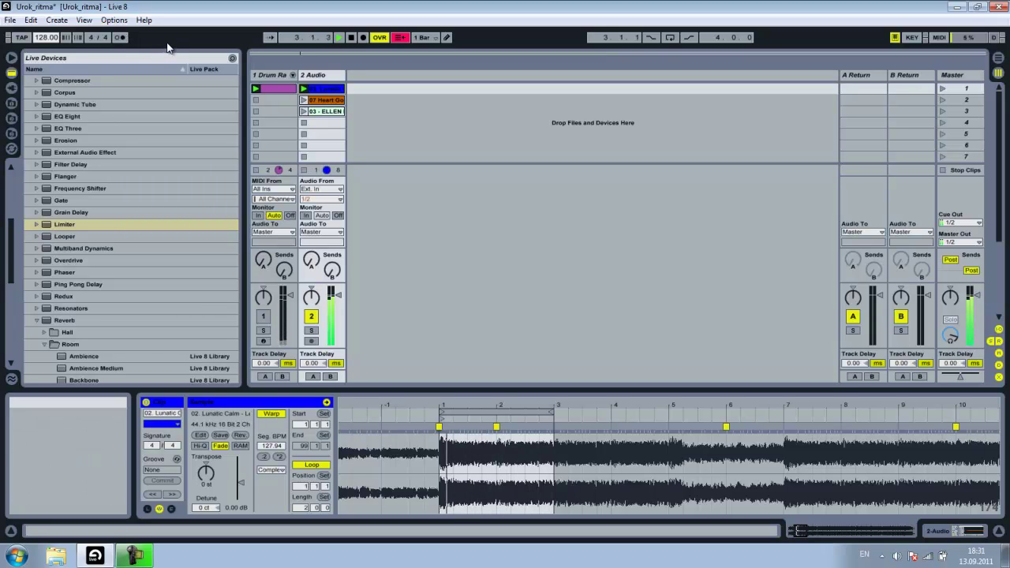
pyautogui.press('space')
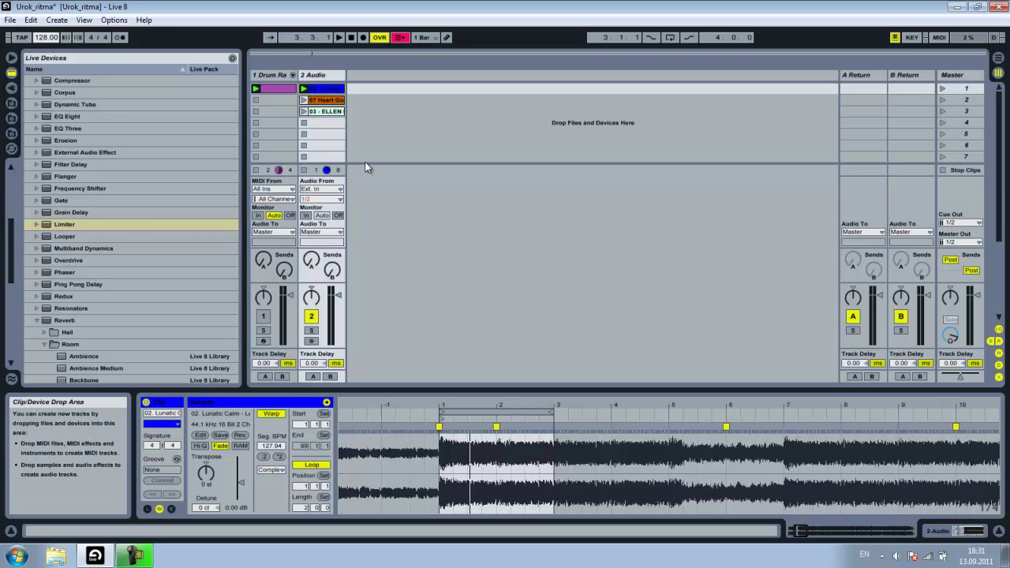
# While the audio track plays, raise EQ Eight's filter 1, set filter 4 to 2.57 kHz with Q 0.46, and unmute the drum track
pyautogui.click(970, 531)
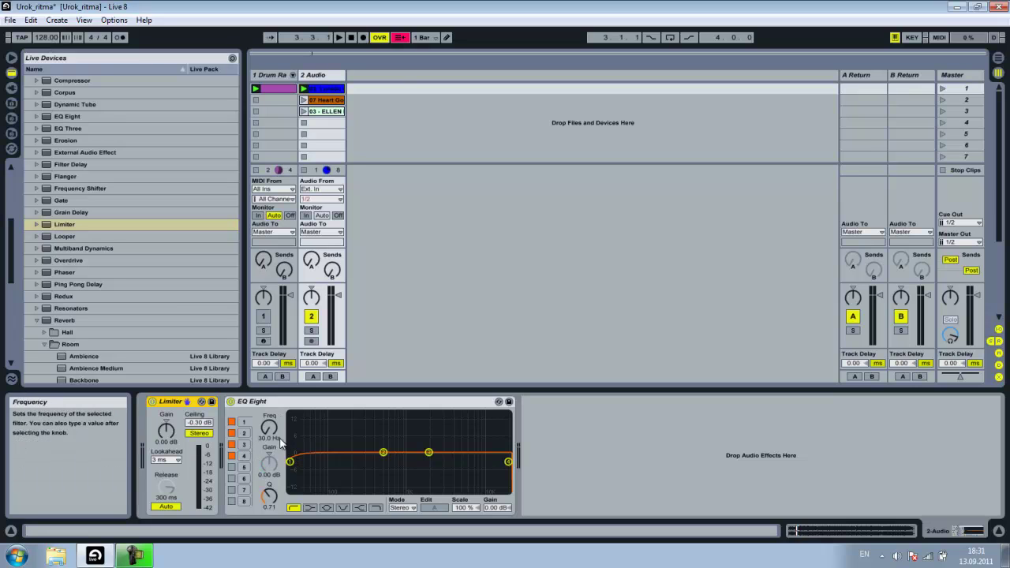
pyautogui.press('space')
pyautogui.moveTo(269, 432); pyautogui.dragTo(267, 412)
pyautogui.click(244, 502)
pyautogui.moveTo(272, 495); pyautogui.dragTo(272, 509)
pyautogui.moveTo(269, 428); pyautogui.dragTo(272, 442)
pyautogui.click(266, 318)
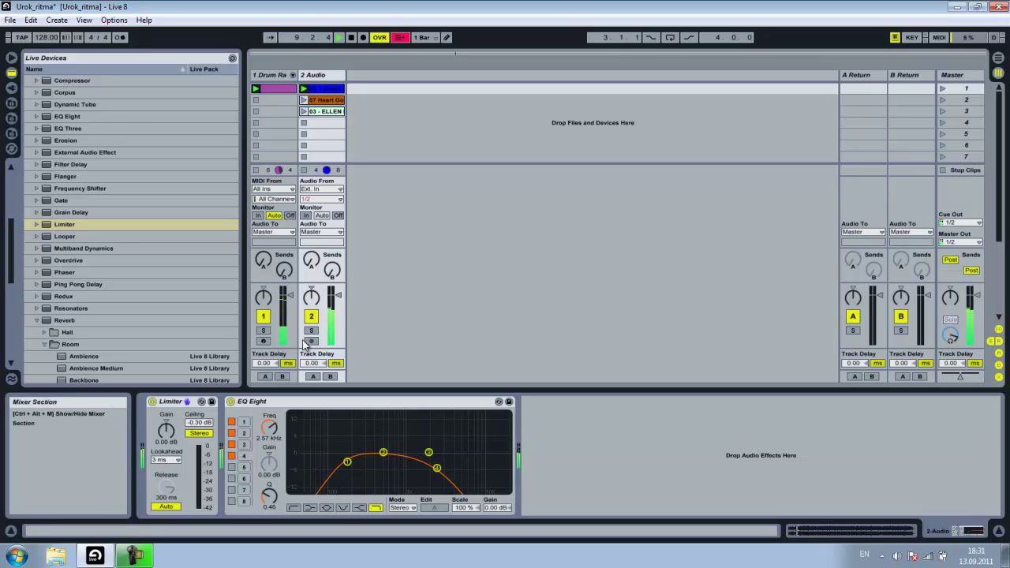
# Narrow the EQ Eight band by setting filter 4 to 2.20 kHz and filter 1 to 244 Hz, and stop playback
pyautogui.moveTo(271, 431); pyautogui.dragTo(266, 432)
pyautogui.click(244, 422)
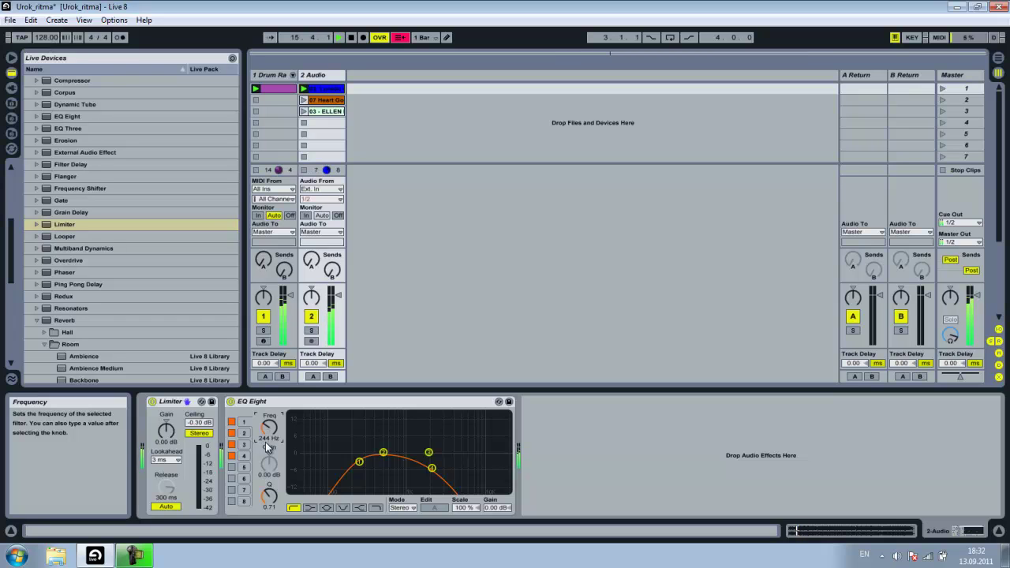
pyautogui.press('space')
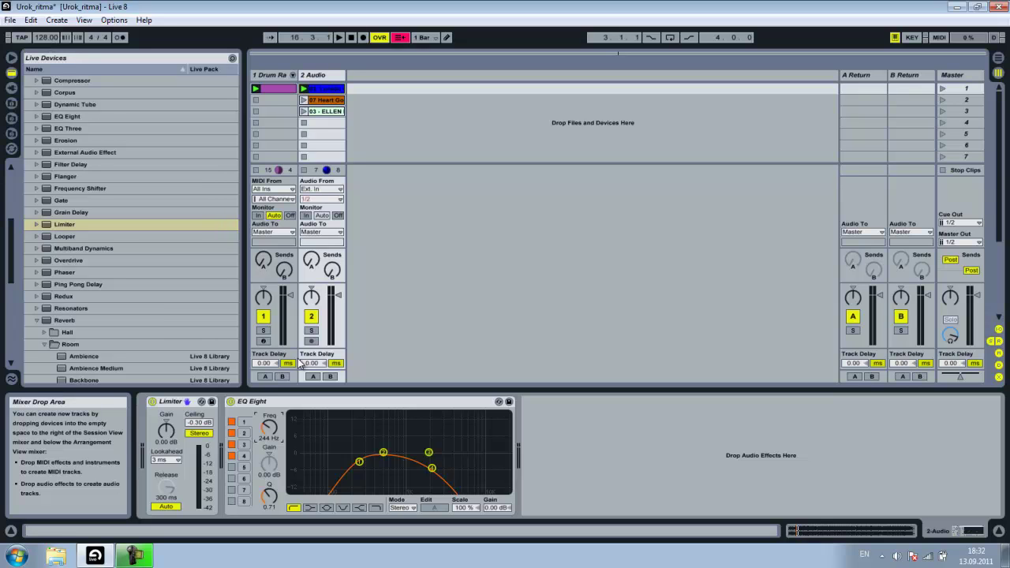
# Turn off EQ Eight filters 1 and 4 on the audio track and mute the drum track
pyautogui.click(232, 421)
pyautogui.click(231, 457)
pyautogui.click(261, 319)
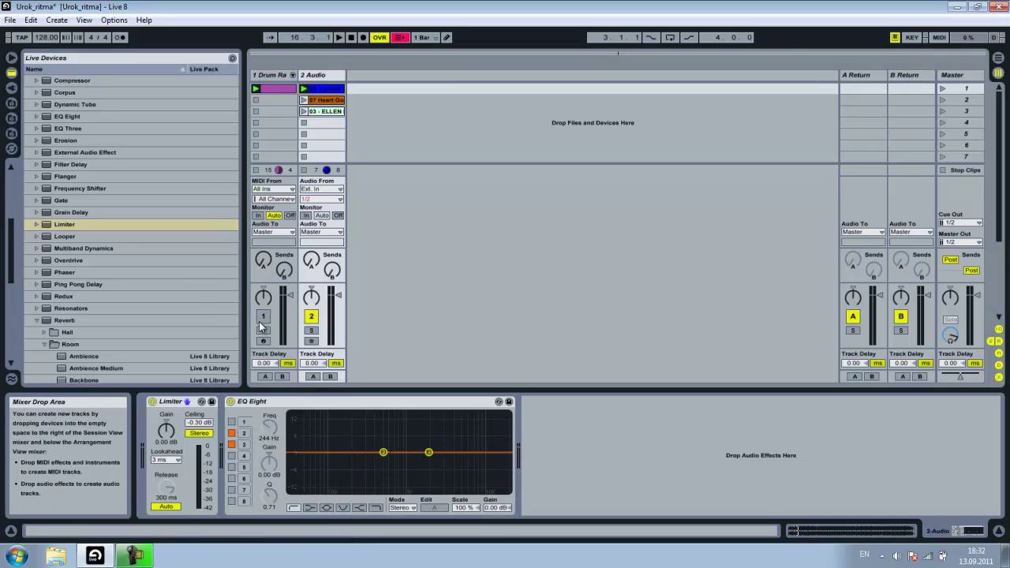
# Set the tempo to 181 BPM and launch the 07 Heart Go clip on the audio track
pyautogui.click(303, 100)
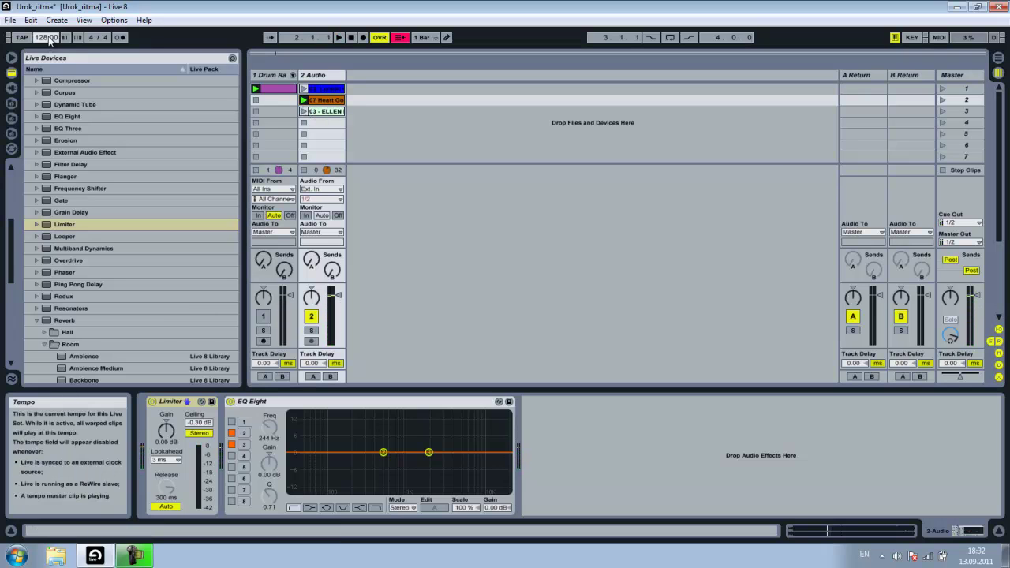
pyautogui.click(48, 37)
pyautogui.write('181')
pyautogui.click(309, 101)
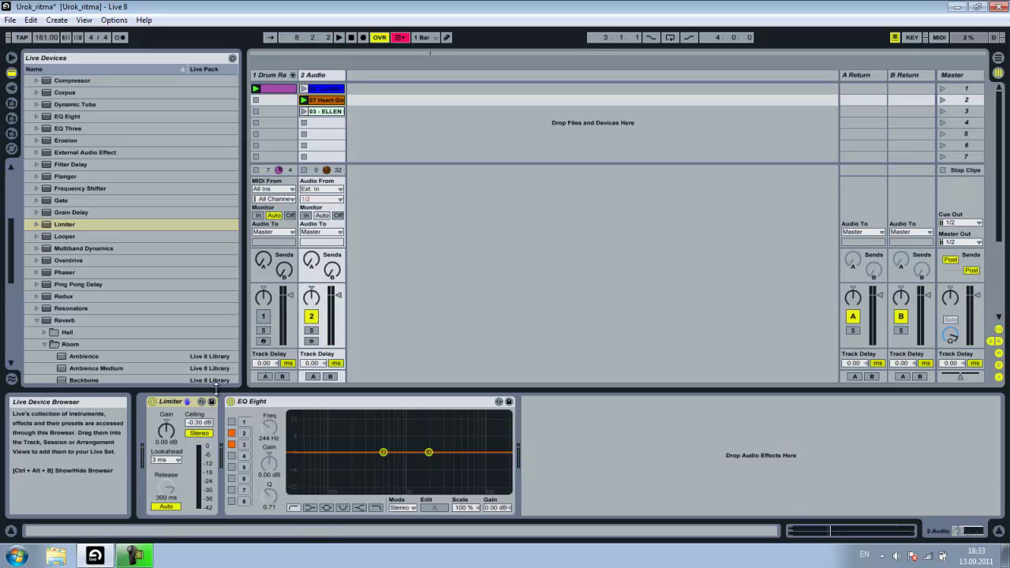
# Play the clip with the drum track and EQ Eight filters 1 and 4 enabled, setting filter 1 to 130 Hz and raising filter 4
pyautogui.click(232, 421)
pyautogui.click(231, 457)
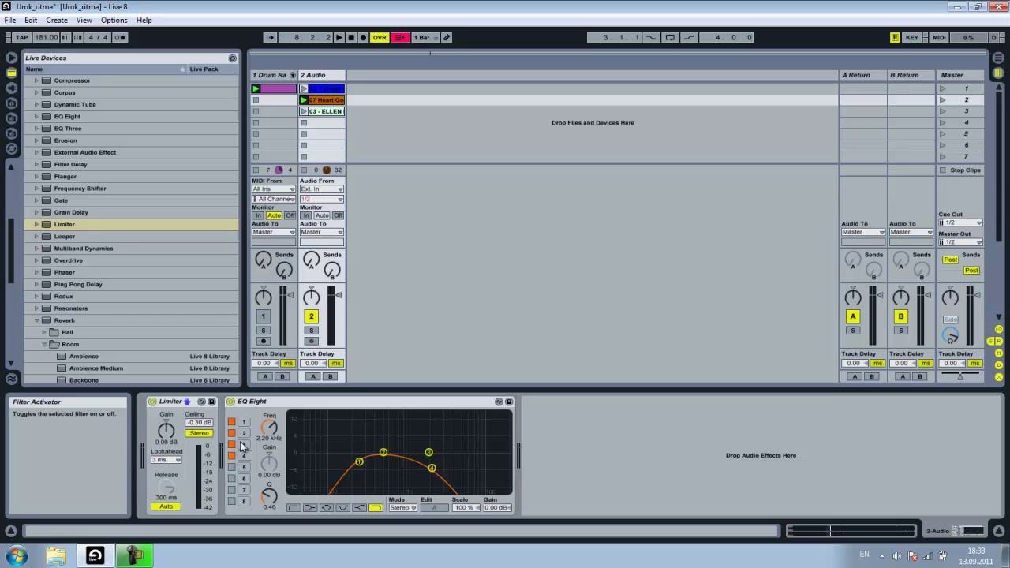
pyautogui.click(263, 316)
pyautogui.press('space')
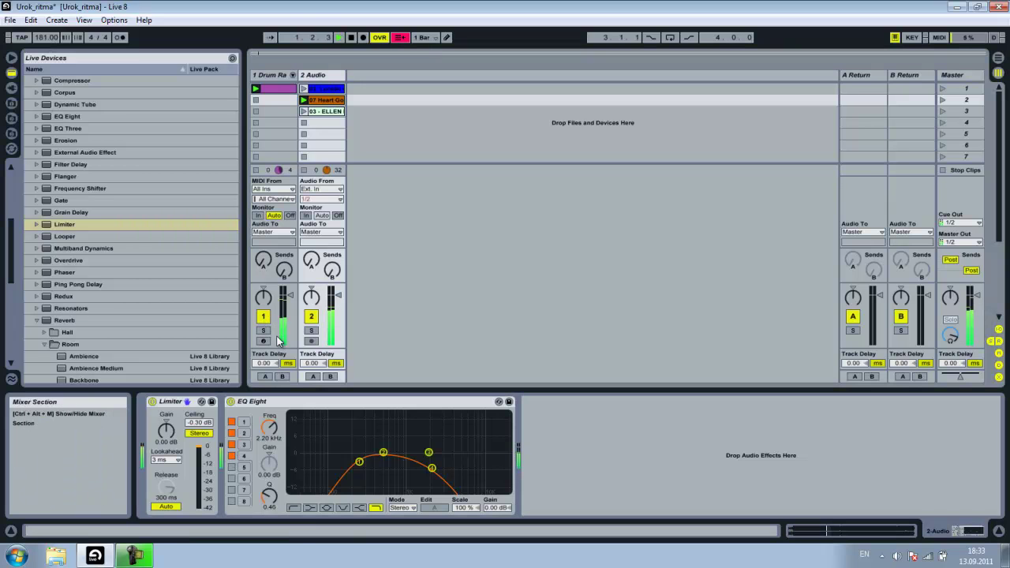
pyautogui.moveTo(271, 425); pyautogui.dragTo(272, 431)
pyautogui.click(243, 423)
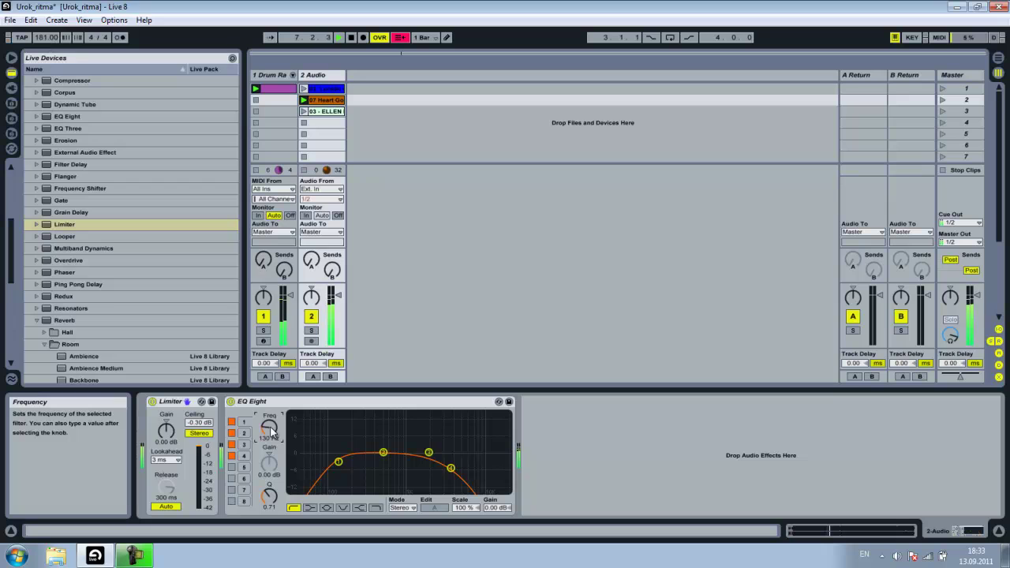
# Alternately mute and unmute the drum track to compare its snares with the 07 Heart Go clip, and stop playback
pyautogui.click(264, 317)
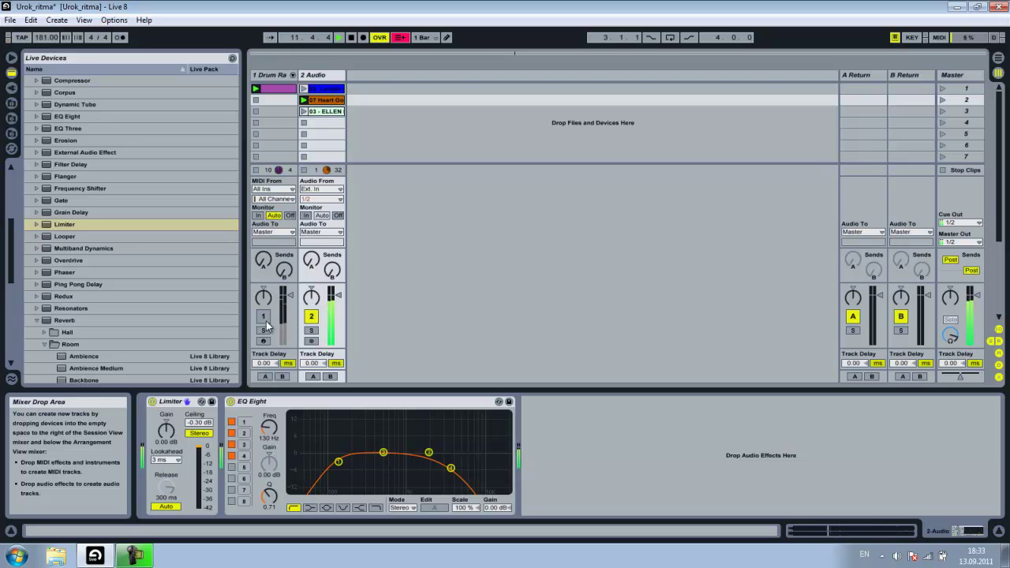
pyautogui.click(263, 317)
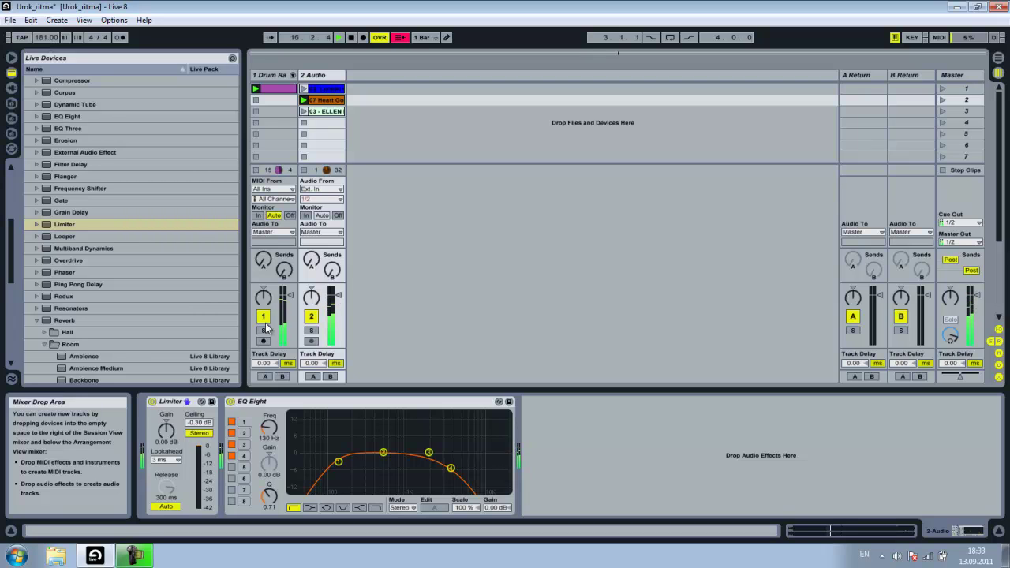
pyautogui.click(264, 320)
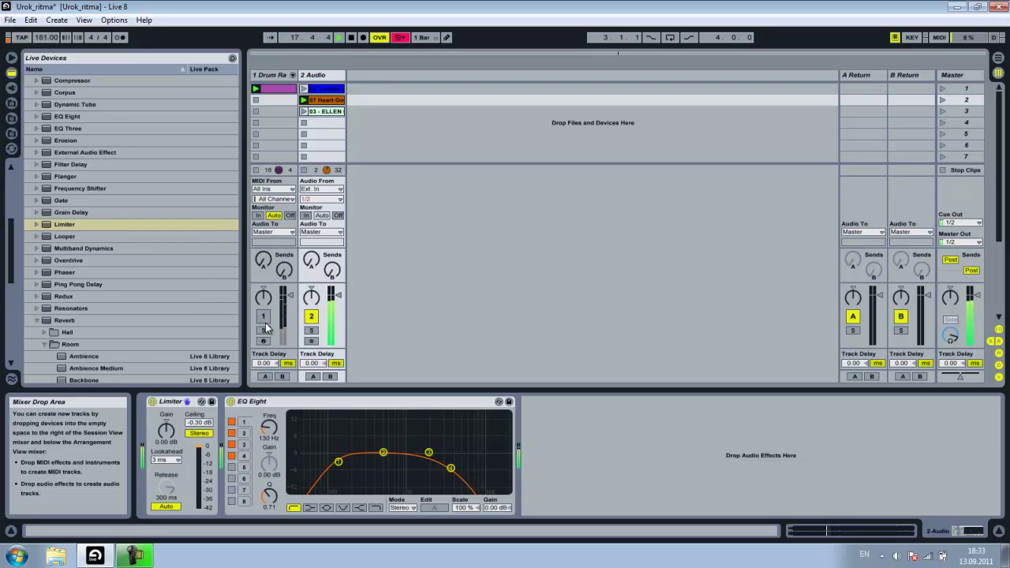
pyautogui.click(266, 324)
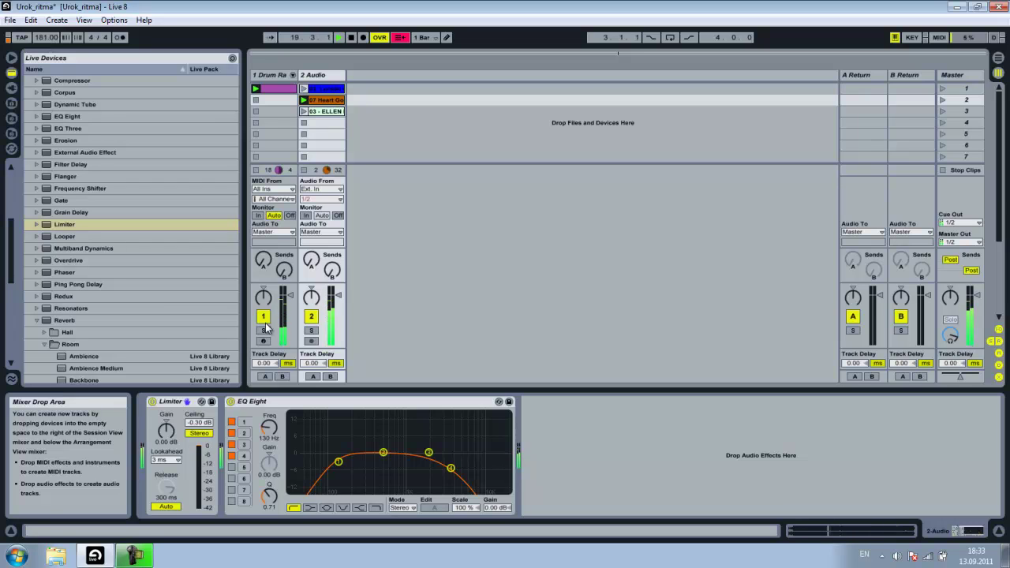
pyautogui.press('space')
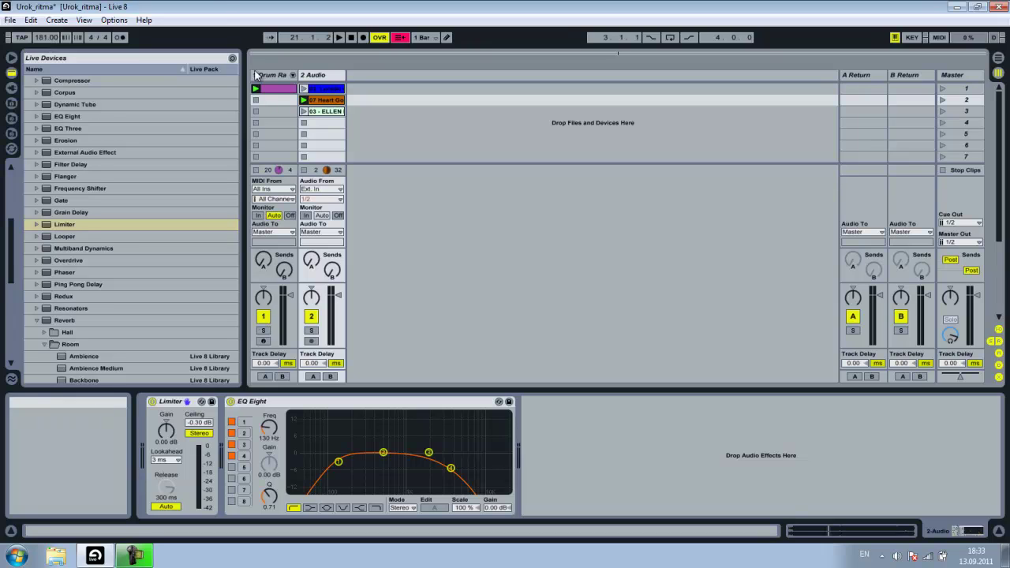
# Mute the drum track and launch the 03 - ELLEN clip on the audio track
pyautogui.click(319, 115)
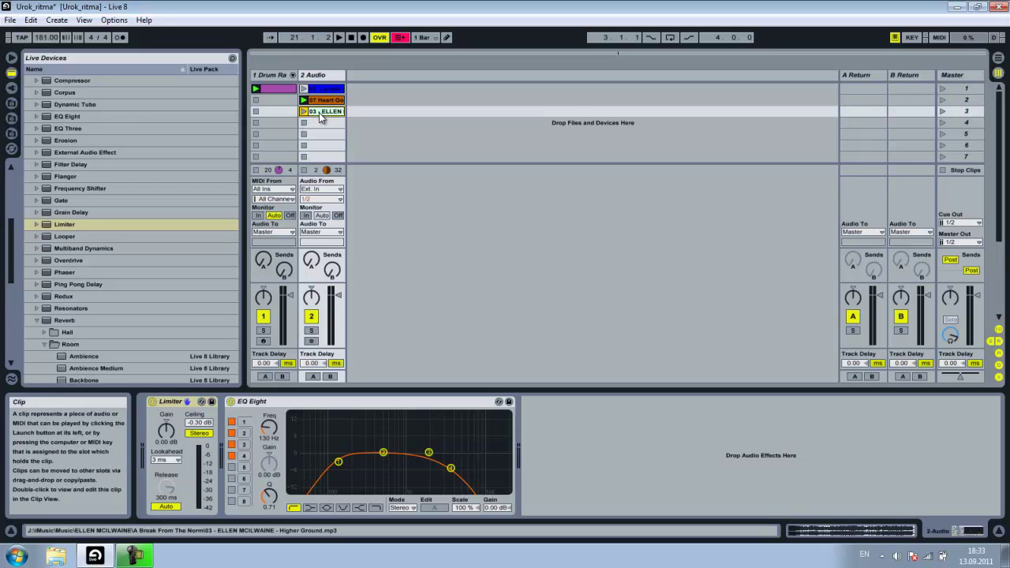
pyautogui.click(263, 317)
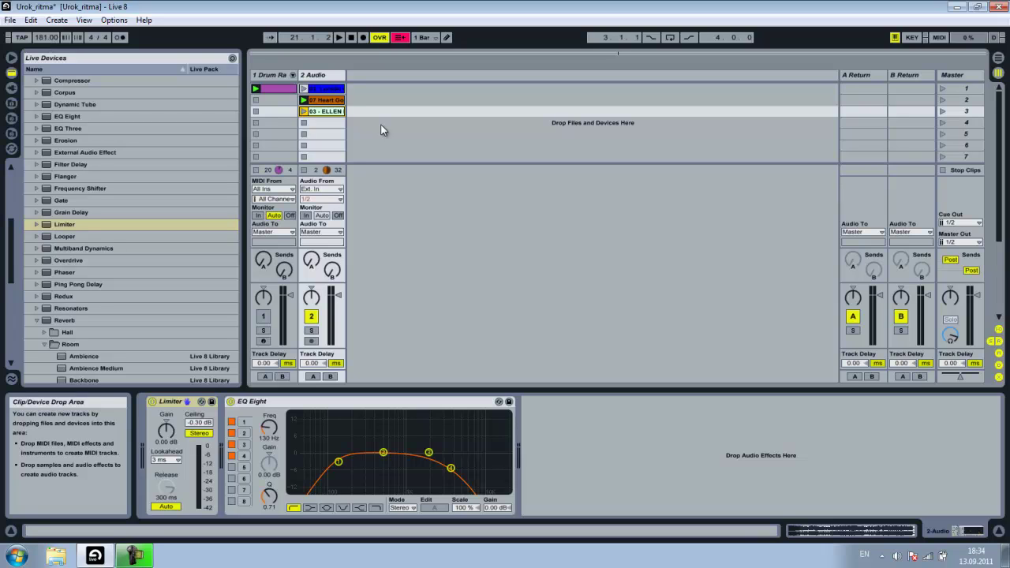
pyautogui.click(304, 115)
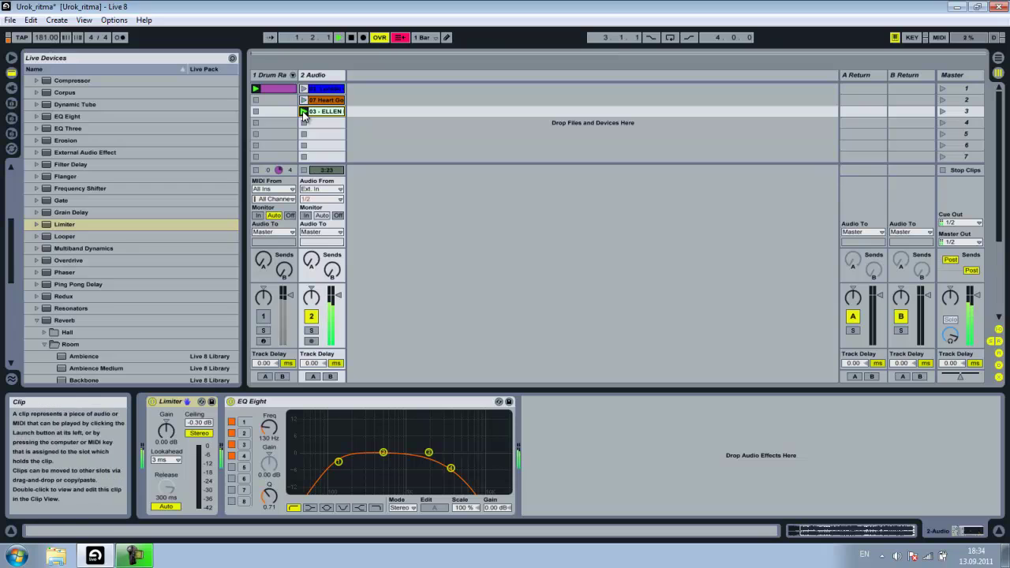
# Turn off EQ Eight filters 1 and 4 and set the tempo to 115 BPM
pyautogui.click(230, 422)
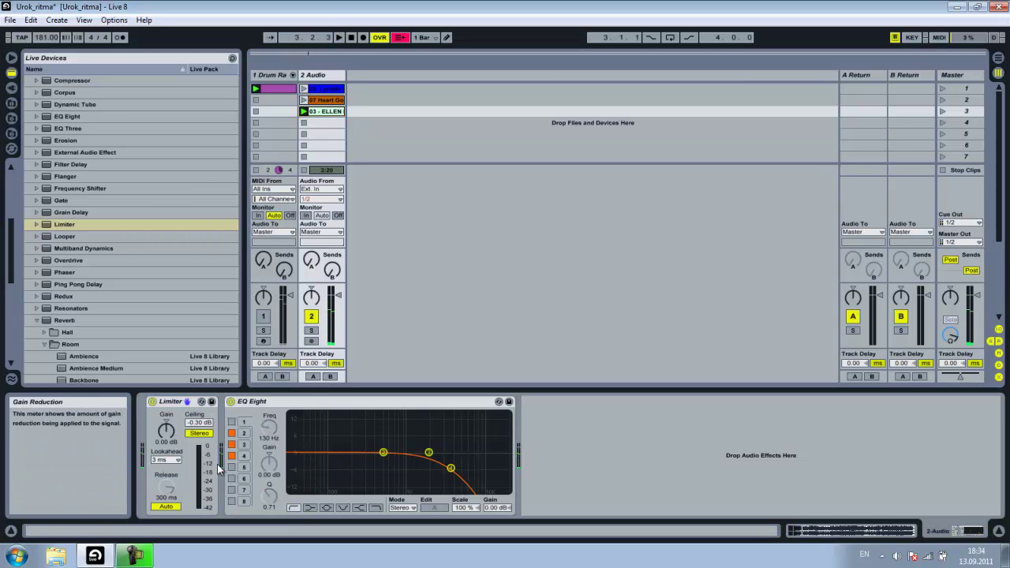
pyautogui.click(231, 456)
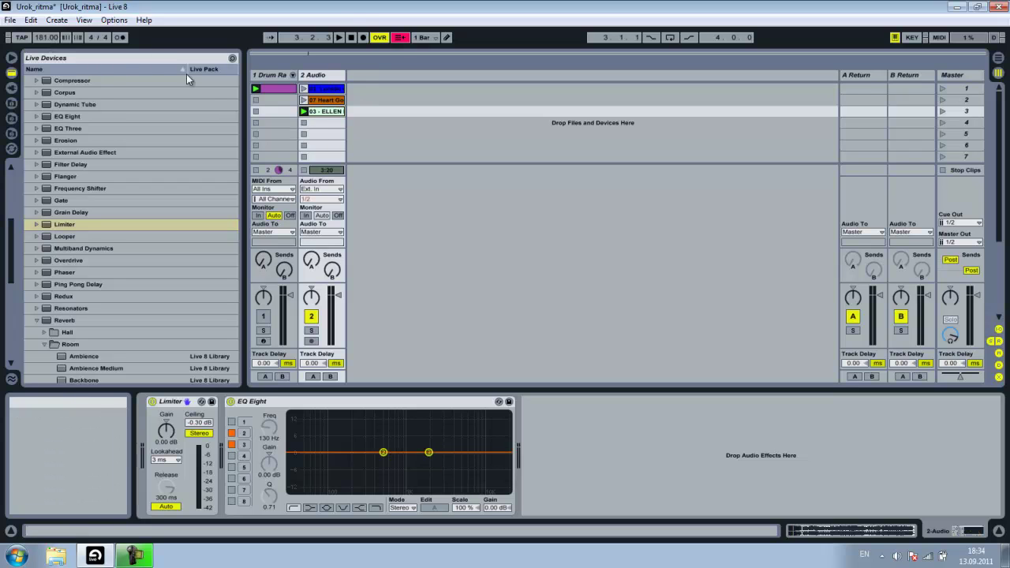
pyautogui.moveTo(42, 41); pyautogui.dragTo(43, 93)
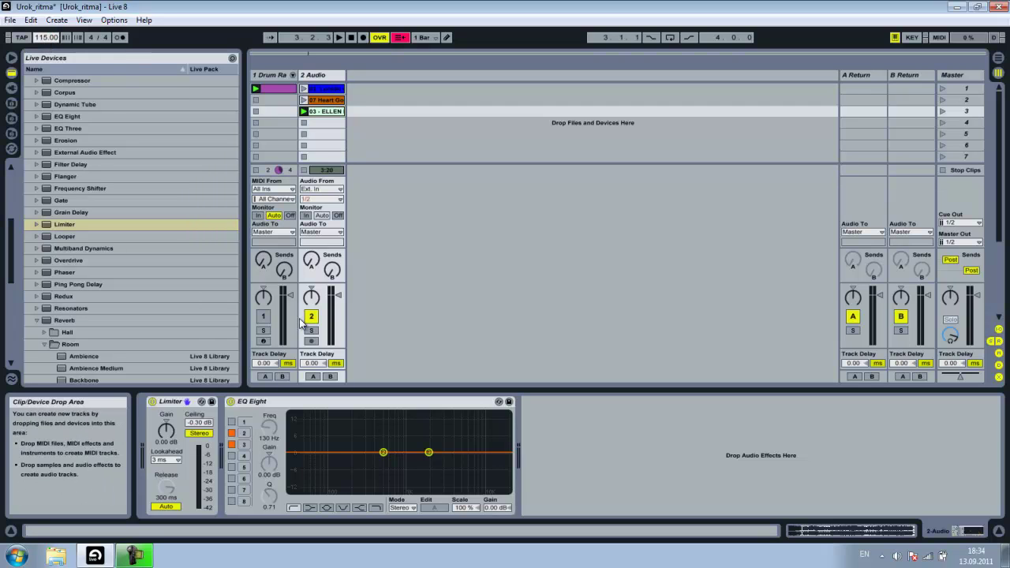
# Play the 03 - ELLEN clip while switching the drum track on and off to compare the snares, leave it muted, and stop
pyautogui.press('space')
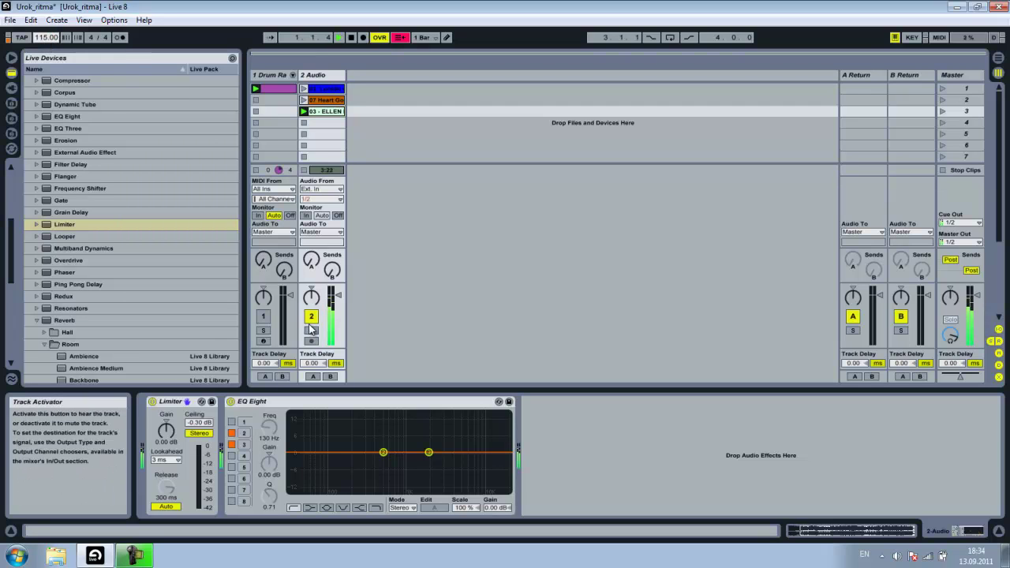
pyautogui.click(264, 318)
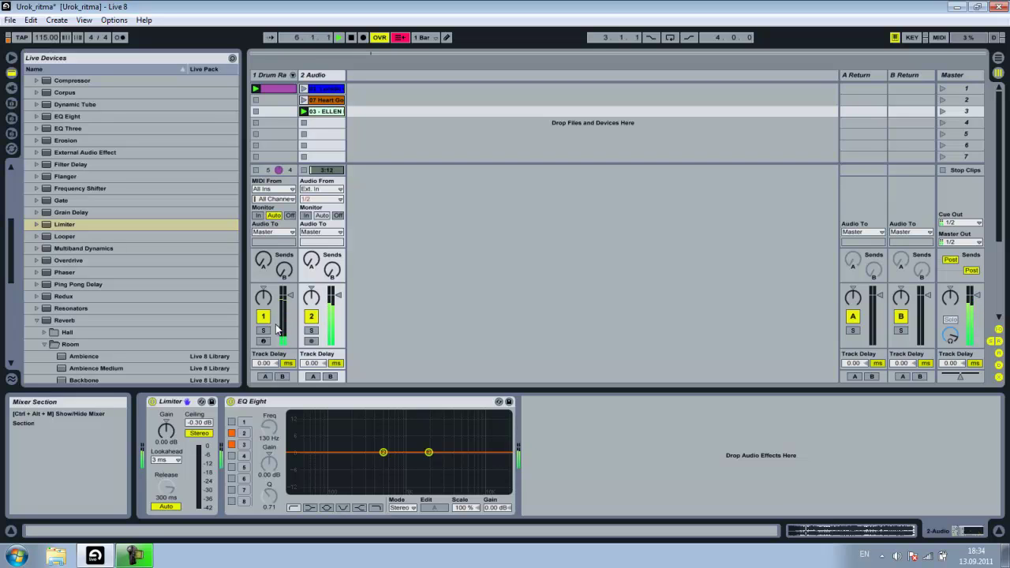
pyautogui.click(265, 322)
pyautogui.click(266, 322)
pyautogui.click(266, 322)
pyautogui.click(265, 322)
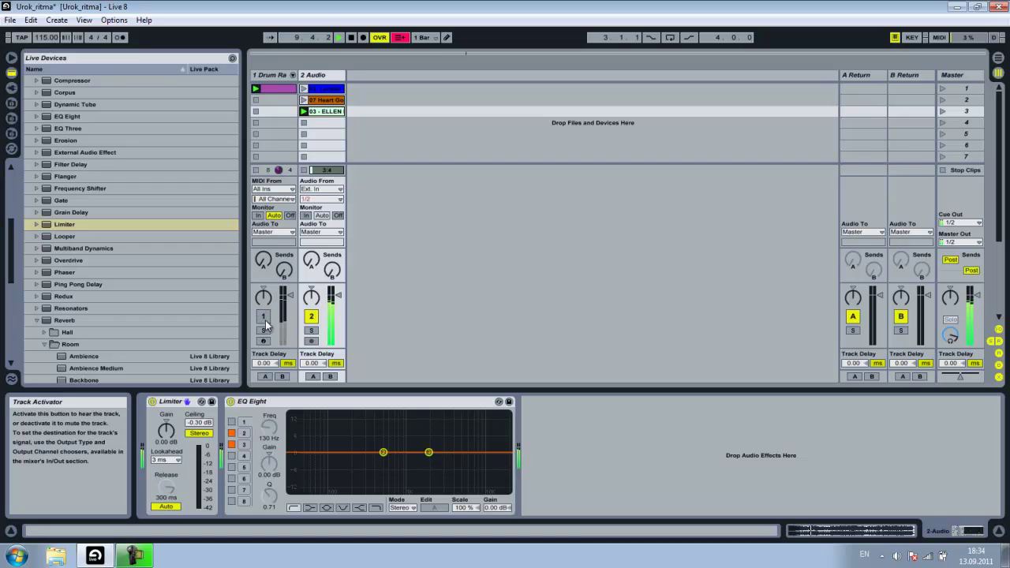
pyautogui.click(266, 322)
pyautogui.press('space')
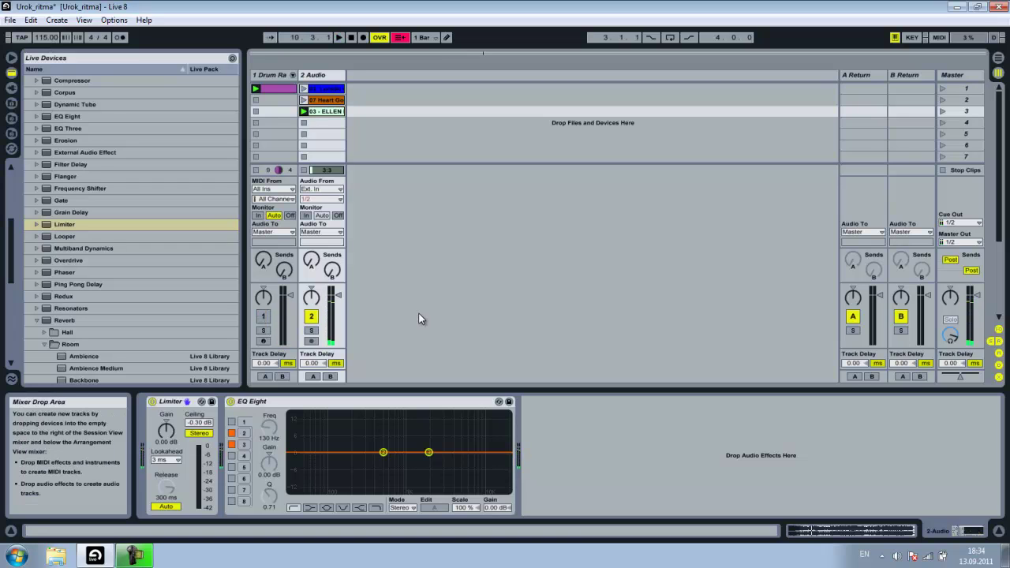